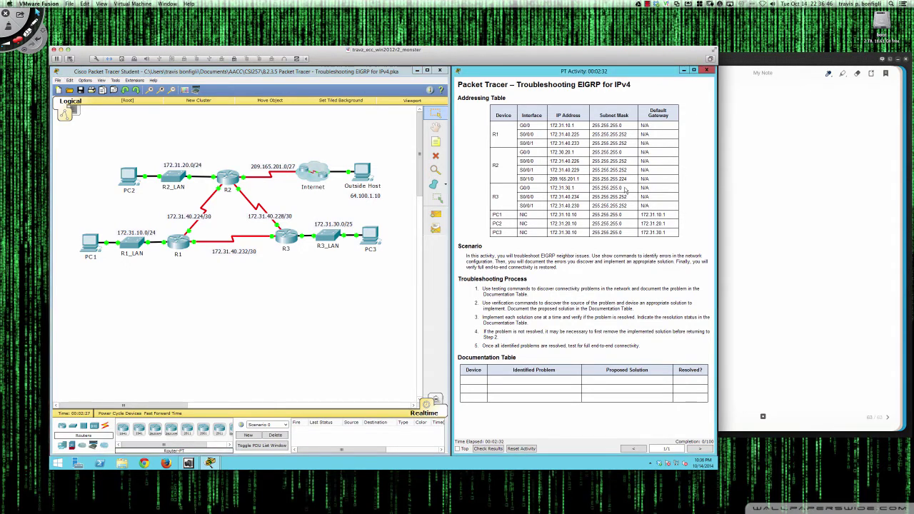
- Mark R2's G0/0 address 172.30.20.1 in red, link R3_LAN's circled /25 to R3's G0/0 subnet mask, and annotate that mask as /24
{"action": "left_click_drag", "start_coordinate": [626, 189], "coordinate": [575, 188]}
{"action": "left_click", "coordinate": [577, 191]}
{"action": "left_click_drag", "start_coordinate": [557, 152], "coordinate": [568, 152]}
{"action": "left_click", "coordinate": [569, 252]}
{"action": "key", "text": "super+shift+d"}
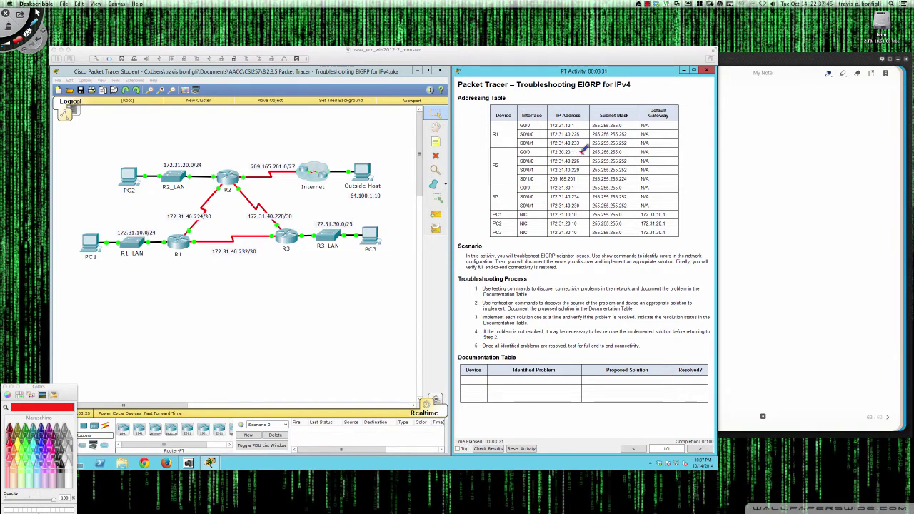
{"action": "left_click_drag", "start_coordinate": [582, 148], "coordinate": [579, 151]}
{"action": "mouse_move", "coordinate": [350, 221]}
{"action": "left_mouse_down"}
{"action": "mouse_move", "coordinate": [475, 185]}
{"action": "mouse_move", "coordinate": [632, 192]}
{"action": "left_mouse_up"}
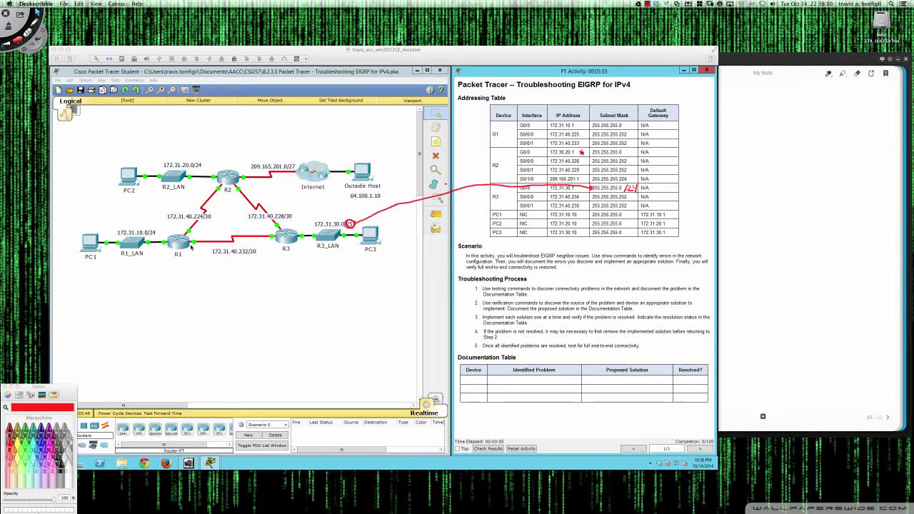
{"action": "left_click", "coordinate": [592, 300]}
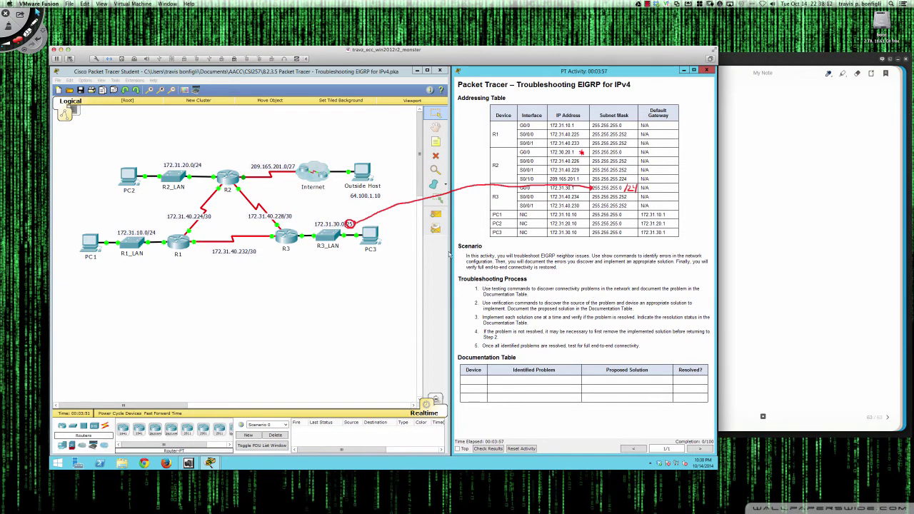
- Open router R1's command line in a widened window placed below the topology
{"action": "left_click", "coordinate": [183, 246]}
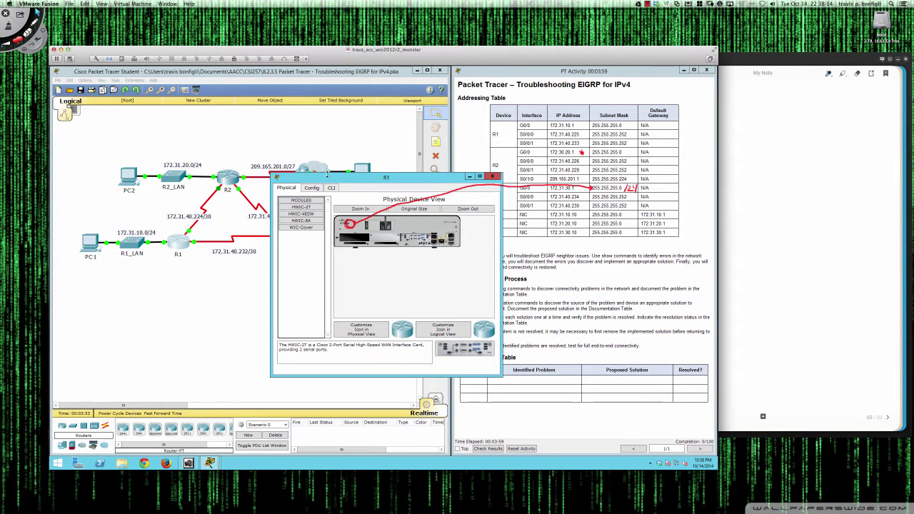
{"action": "left_click_drag", "start_coordinate": [329, 177], "coordinate": [108, 258]}
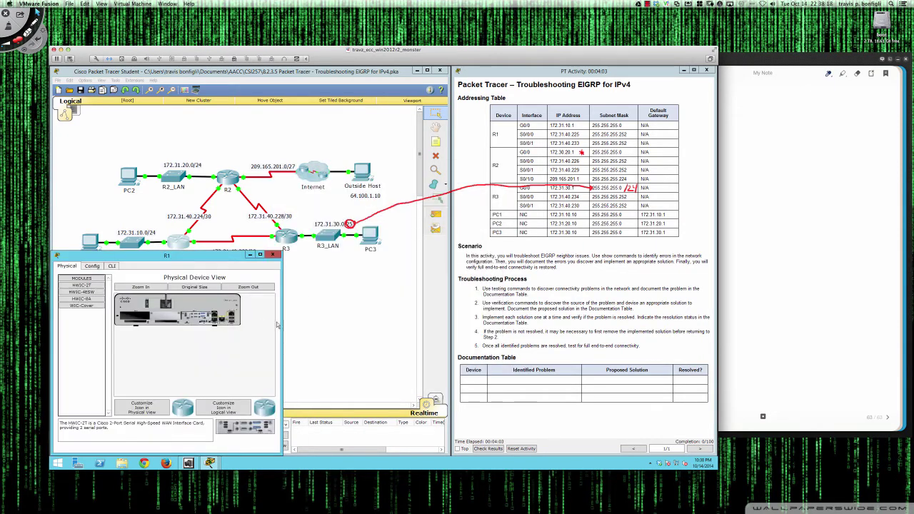
{"action": "left_click_drag", "start_coordinate": [278, 324], "coordinate": [448, 326]}
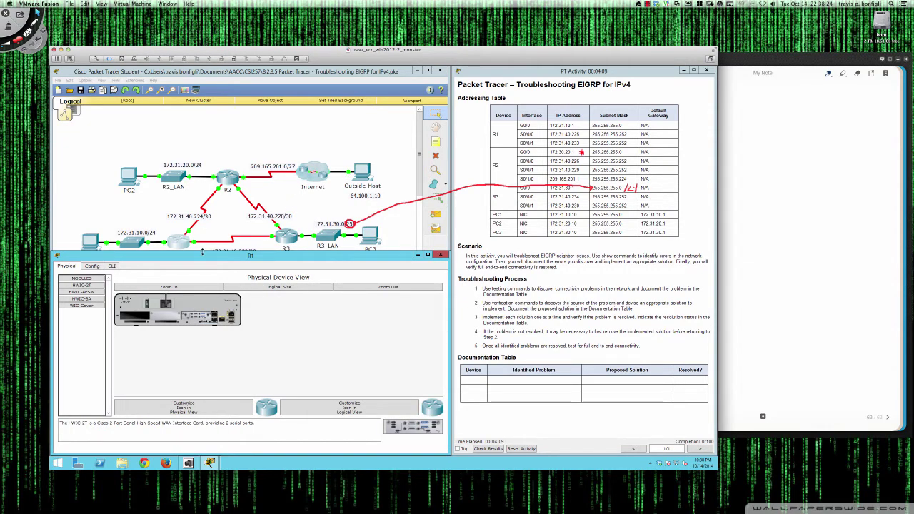
{"action": "left_click_drag", "start_coordinate": [202, 251], "coordinate": [200, 260]}
{"action": "left_click", "coordinate": [112, 275]}
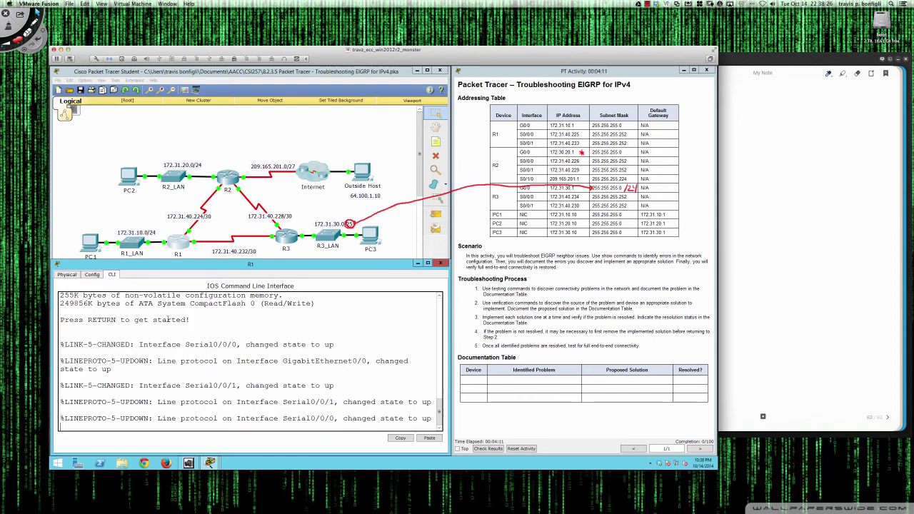
- Enter privileged EXEC mode on R1 and display its IP routing table
{"action": "key", "text": "Return"}
{"action": "key", "text": "Return"}
{"action": "key", "text": "Return"}
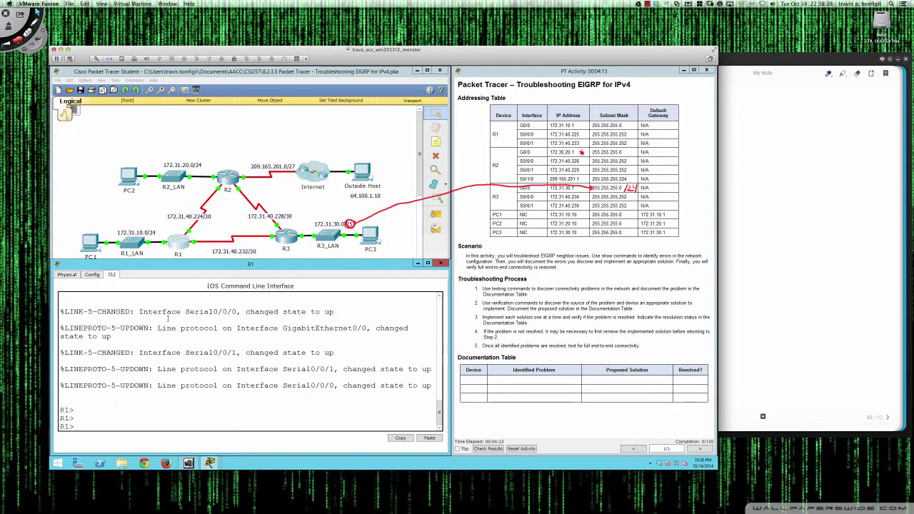
{"action": "type", "text": "en"}
{"action": "key", "text": "Return"}
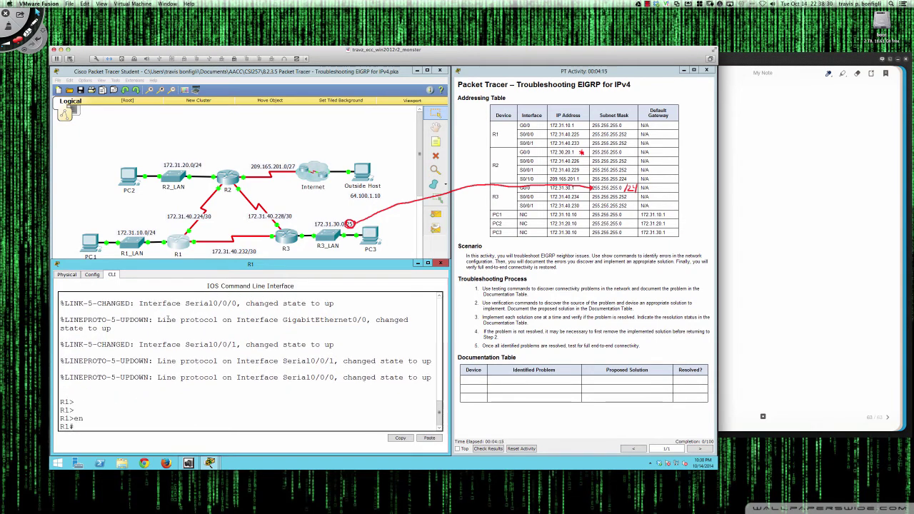
{"action": "type", "text": "sh ip route"}
{"action": "key", "text": "Return"}
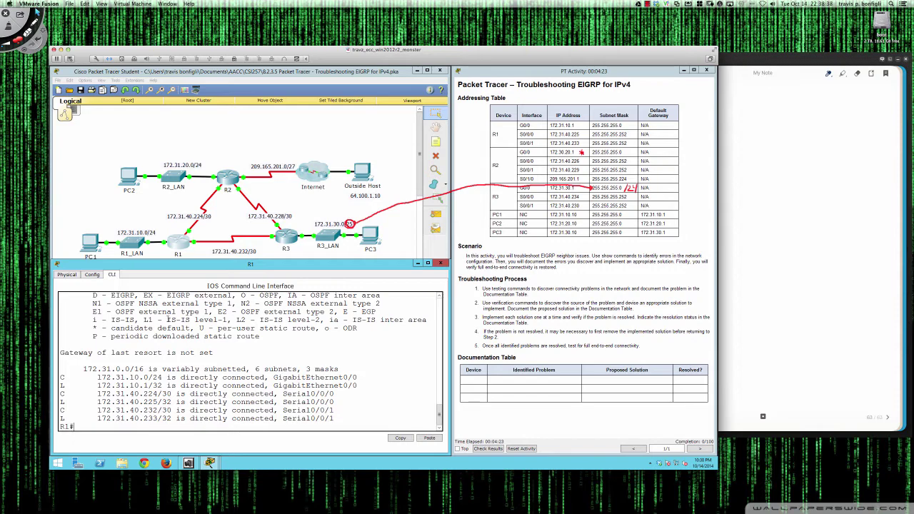
- List R1's EIGRP neighbors with show ip eigrp neighbors
{"action": "key", "text": "Return"}
{"action": "key", "text": "Return"}
{"action": "key", "text": "Return"}
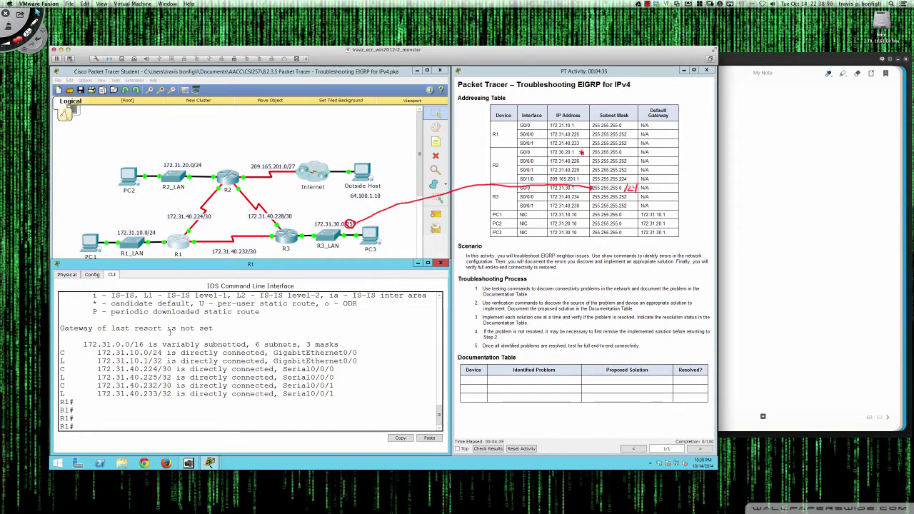
{"action": "type", "text": "sh ip eigrp ne"}
{"action": "key", "text": "Tab"}
{"action": "key", "text": "Return"}
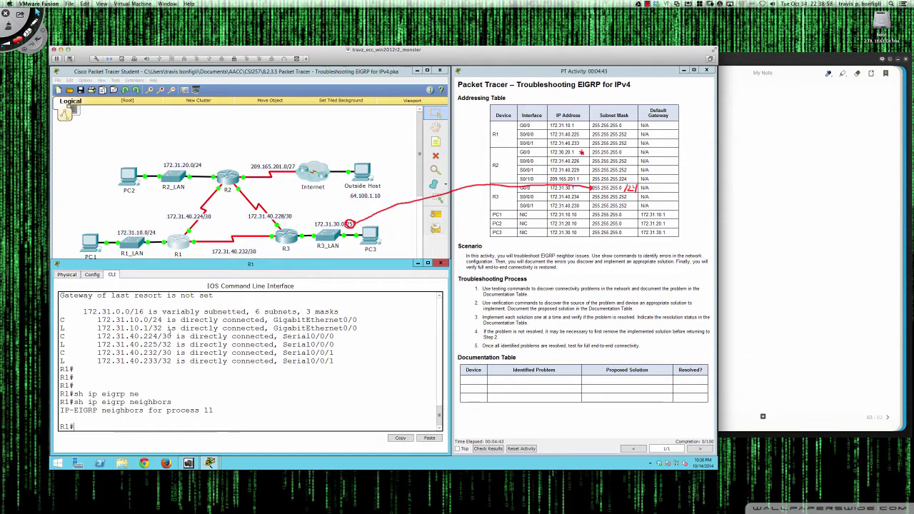
- Open router R2's command line in a widened window placed below the topology
{"action": "left_click", "coordinate": [228, 177]}
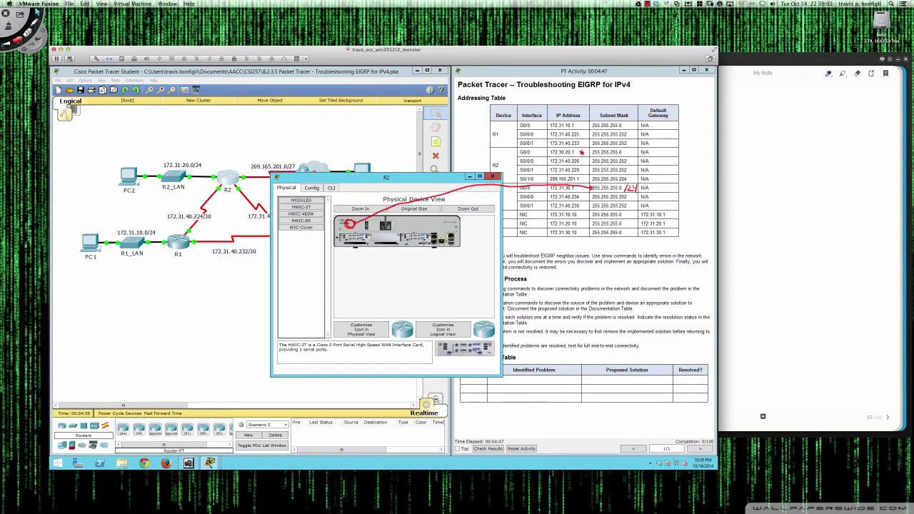
{"action": "left_click_drag", "start_coordinate": [320, 179], "coordinate": [100, 256]}
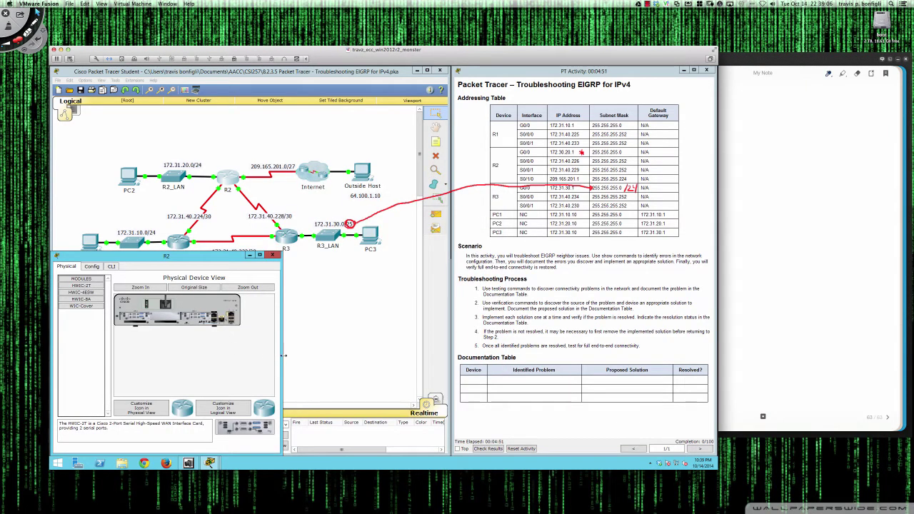
{"action": "left_click_drag", "start_coordinate": [279, 359], "coordinate": [452, 355]}
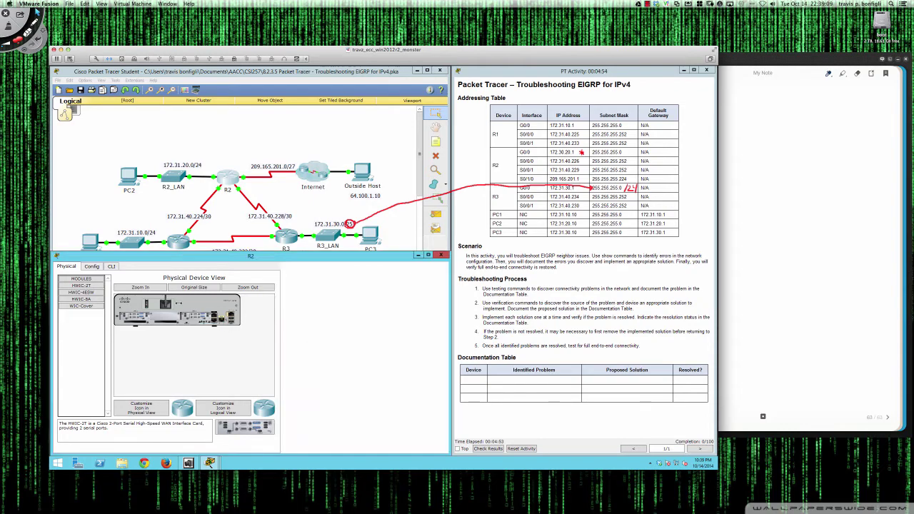
{"action": "left_click", "coordinate": [112, 267]}
- Enter privileged EXEC mode on R2 and display its IP routing table
{"action": "key", "text": "Return"}
{"action": "key", "text": "Return"}
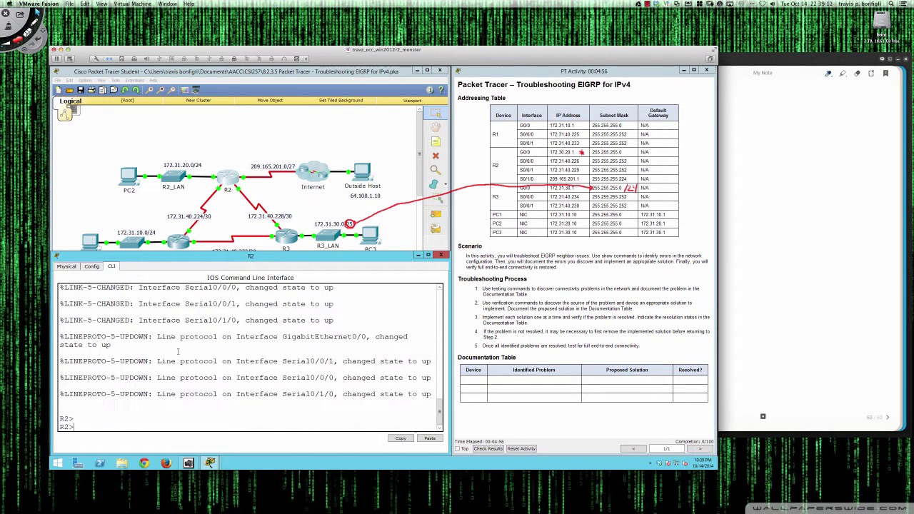
{"action": "key", "text": "Return"}
{"action": "key", "text": "Return"}
{"action": "type", "text": "en"}
{"action": "key", "text": "Return"}
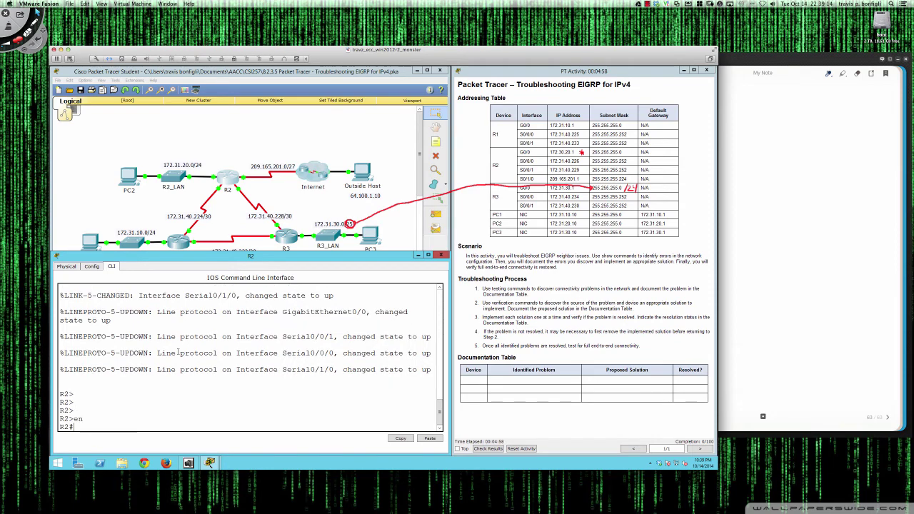
{"action": "type", "text": "sh ip route"}
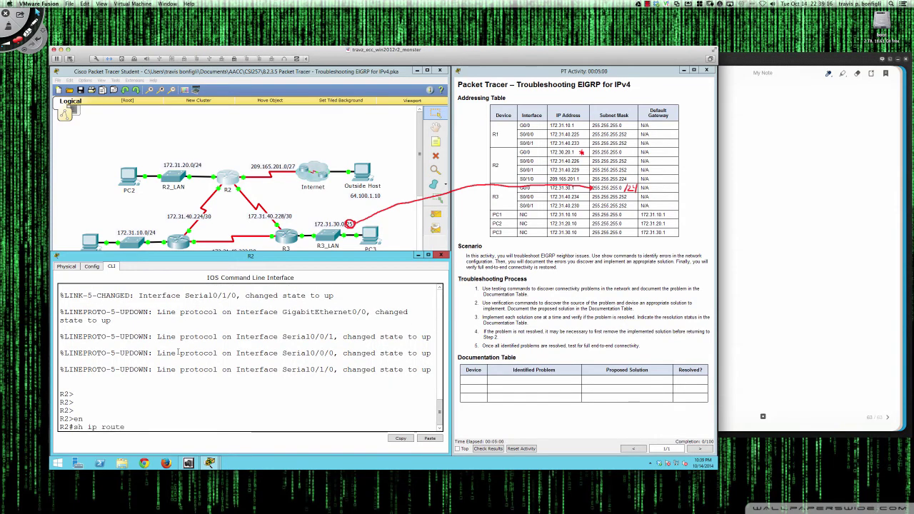
{"action": "key", "text": "Return"}
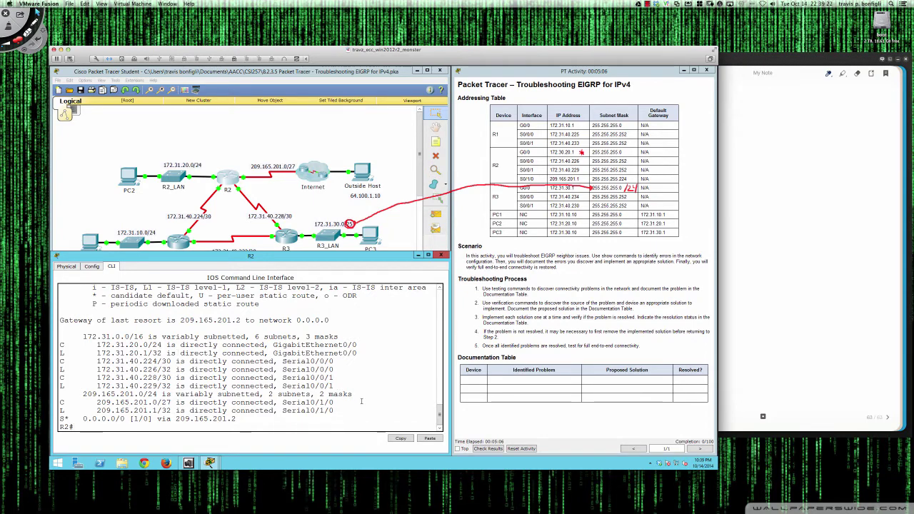
- List R2's EIGRP neighbors with show ip eigrp neighbors
{"action": "type", "text": "sh ip eigrp ne"}
{"action": "key", "text": "Tab"}
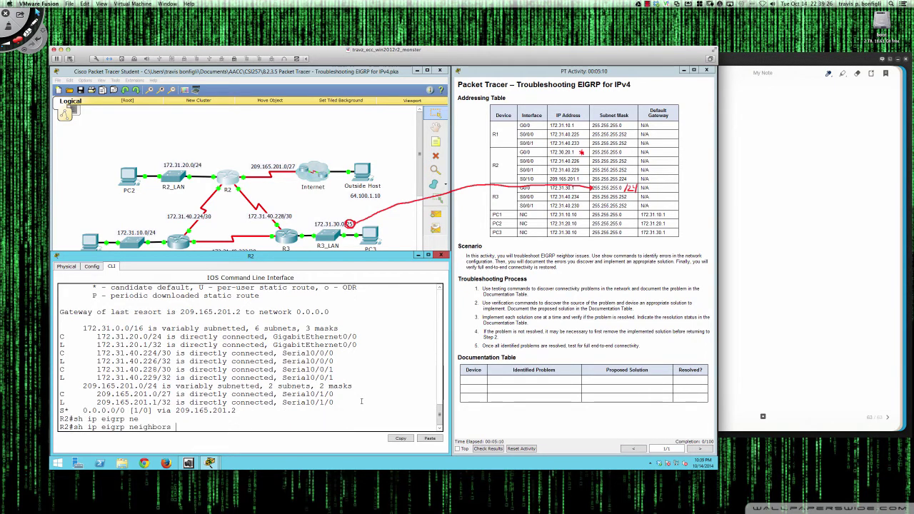
{"action": "key", "text": "Return"}
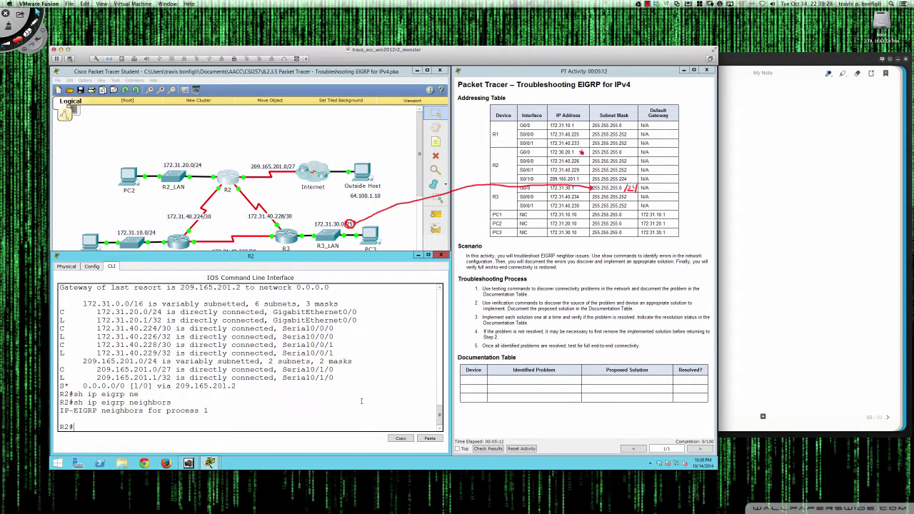
- Compare the EIGRP process numbers in the neighbor outputs of R1 and R2, highlighting R1's process line
{"action": "left_click", "coordinate": [177, 247]}
{"action": "left_click", "coordinate": [175, 244]}
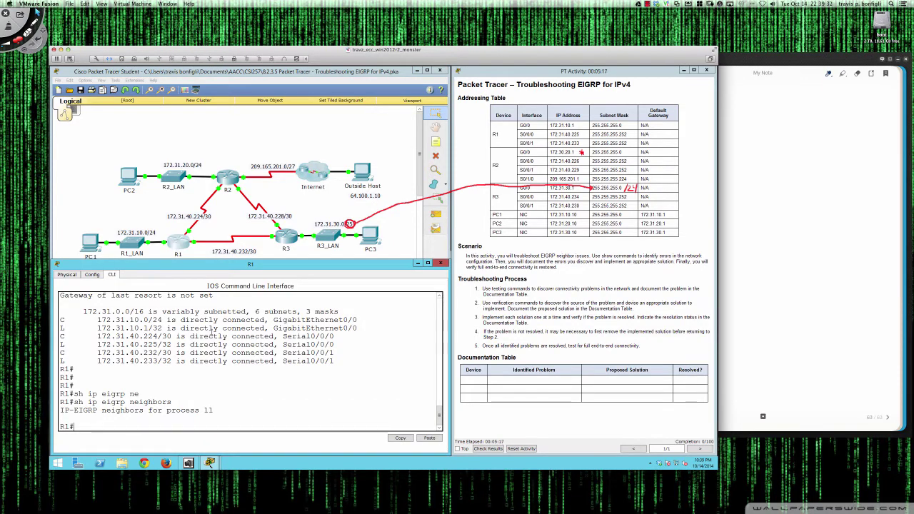
{"action": "left_click_drag", "start_coordinate": [199, 411], "coordinate": [221, 410]}
{"action": "left_click_drag", "start_coordinate": [77, 410], "coordinate": [215, 412]}
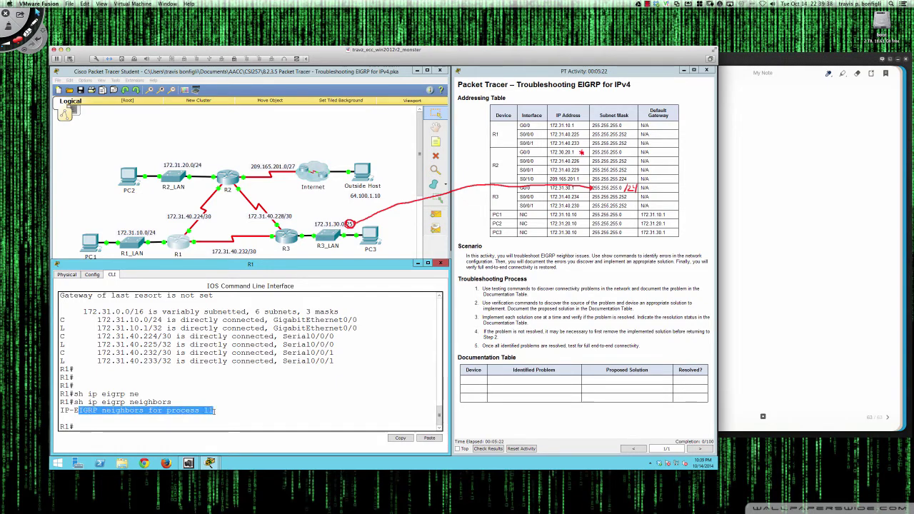
{"action": "left_click", "coordinate": [214, 411]}
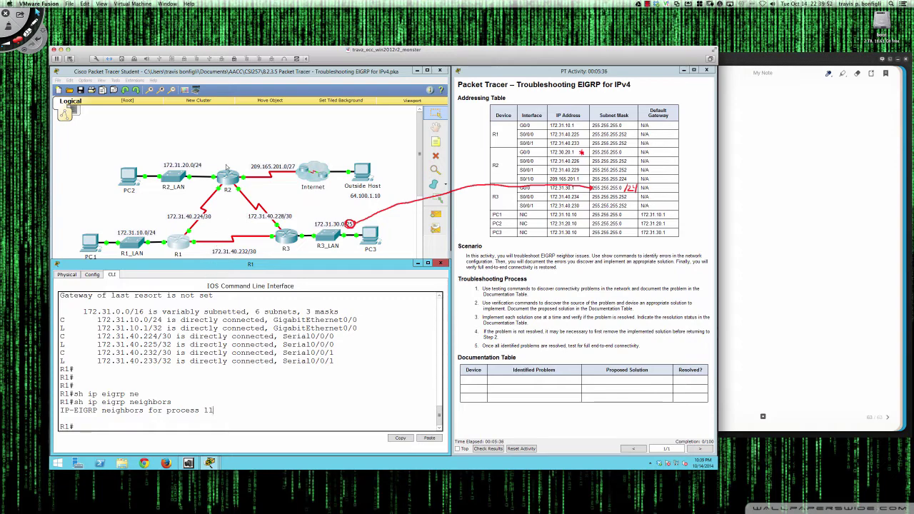
{"action": "left_click", "coordinate": [227, 175]}
{"action": "left_click", "coordinate": [227, 175]}
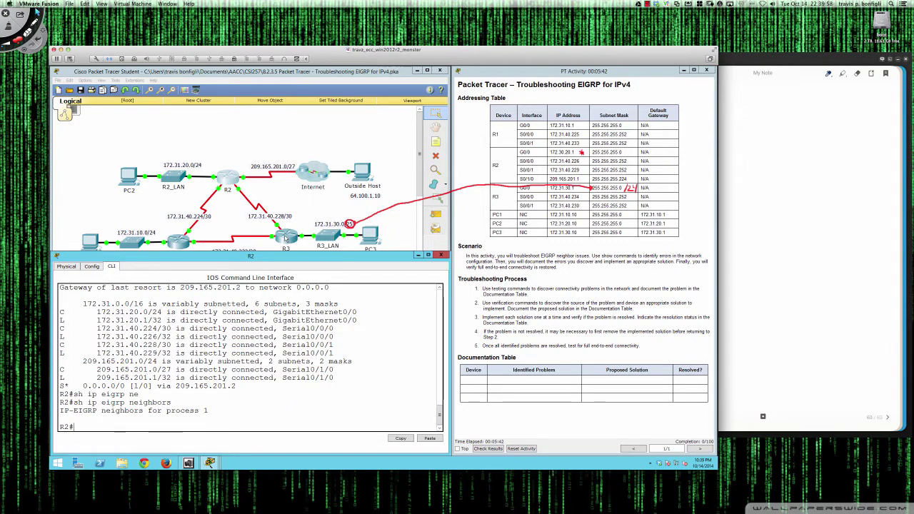
- Open router R3's command line in a widened window placed below the topology
{"action": "left_click", "coordinate": [285, 239]}
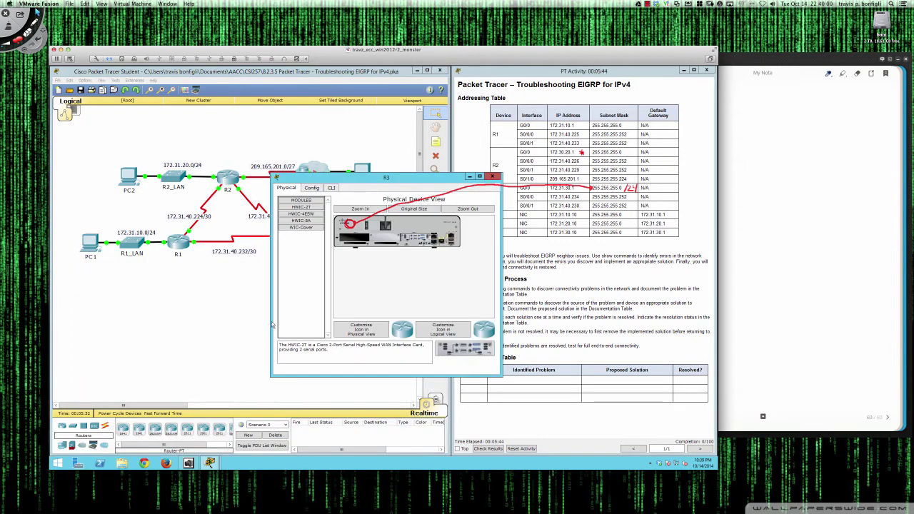
{"action": "left_click_drag", "start_coordinate": [340, 187], "coordinate": [120, 264]}
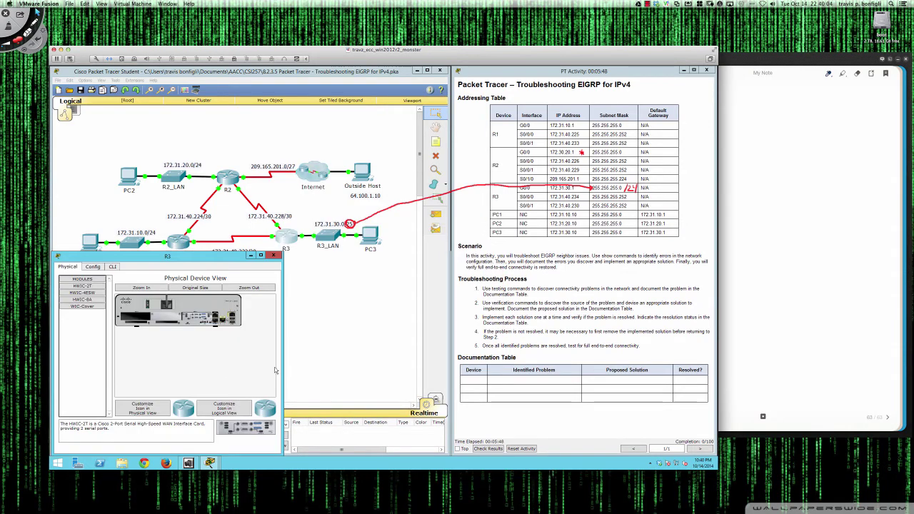
{"action": "left_click_drag", "start_coordinate": [282, 370], "coordinate": [452, 365]}
{"action": "left_click", "coordinate": [114, 267]}
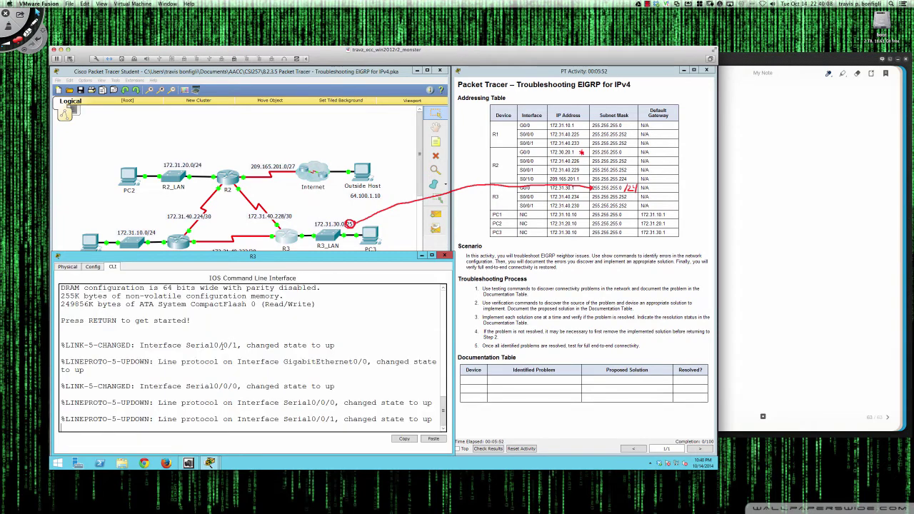
- Enter privileged EXEC mode on R3 and display its IP routing table
{"action": "key", "text": "Return"}
{"action": "key", "text": "Return"}
{"action": "type", "text": "en"}
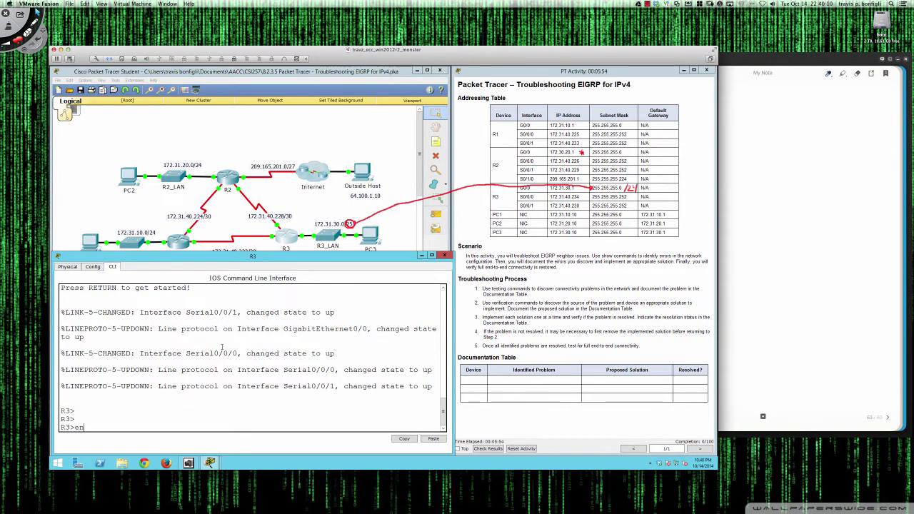
{"action": "key", "text": "Return"}
{"action": "type", "text": "sh ip route"}
{"action": "key", "text": "Return"}
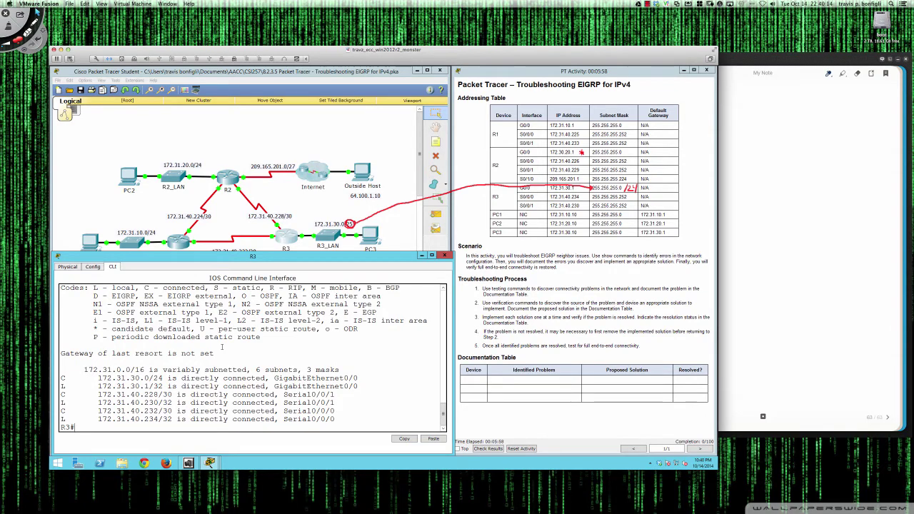
- List R3's EIGRP neighbors to check its process number
{"action": "key", "text": "Return"}
{"action": "key", "text": "Return"}
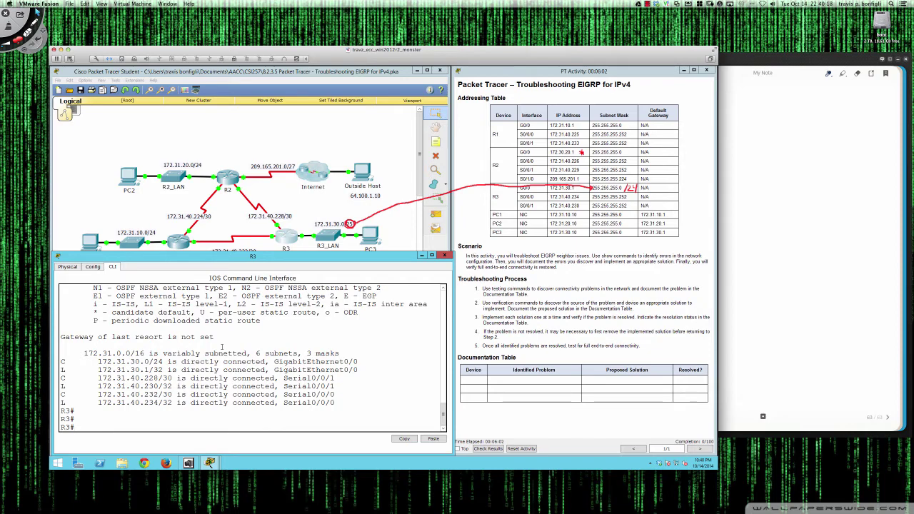
{"action": "type", "text": "sh ip eigrp ne"}
{"action": "key", "text": "Return"}
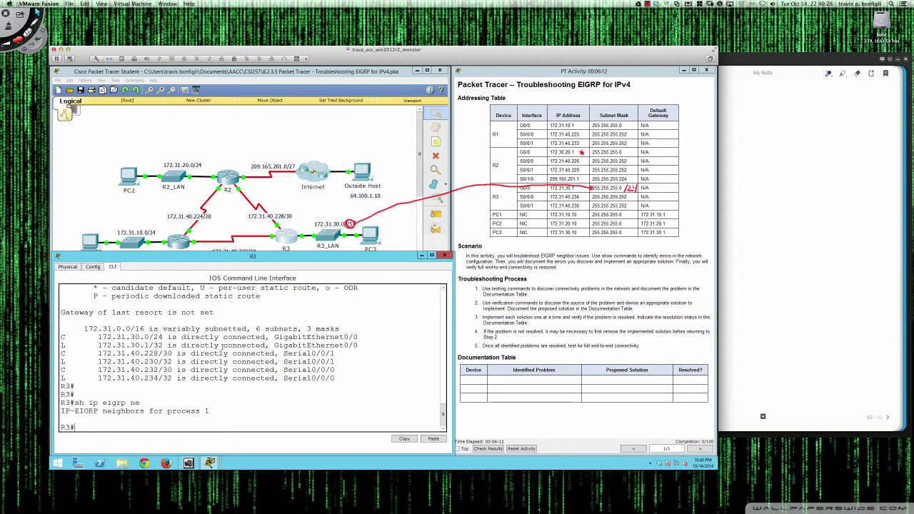
- Return to R1's command line and display its running configuration to examine the EIGRP section
{"action": "left_click", "coordinate": [171, 241]}
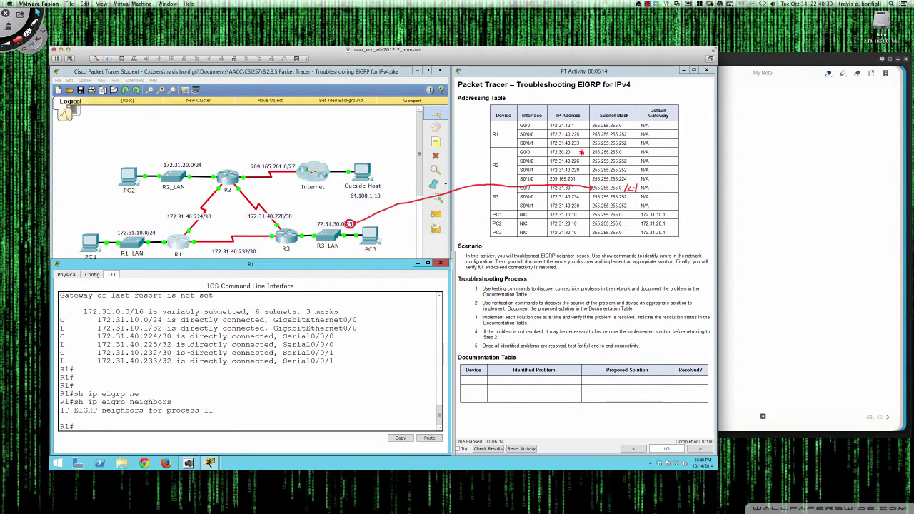
{"action": "key", "text": "Return"}
{"action": "key", "text": "Return"}
{"action": "key", "text": "Return"}
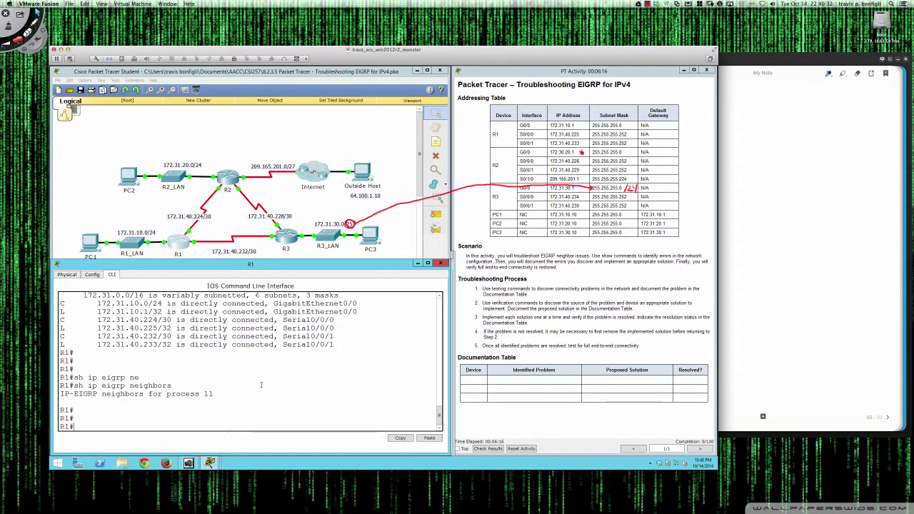
{"action": "type", "text": "sh run"}
{"action": "key", "text": "Return"}
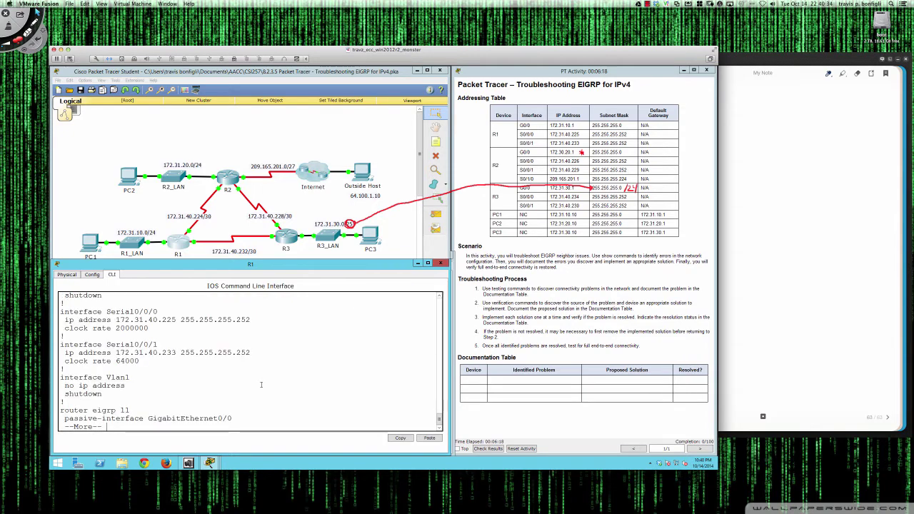
- Advance through R1's running configuration to read the complete EIGRP section, and quit the listing
{"action": "key", "text": "Return"}
{"action": "key", "text": "Return"}
{"action": "key", "text": "Return"}
{"action": "key", "text": "Return"}
{"action": "key", "text": "Return"}
{"action": "key", "text": "Return"}
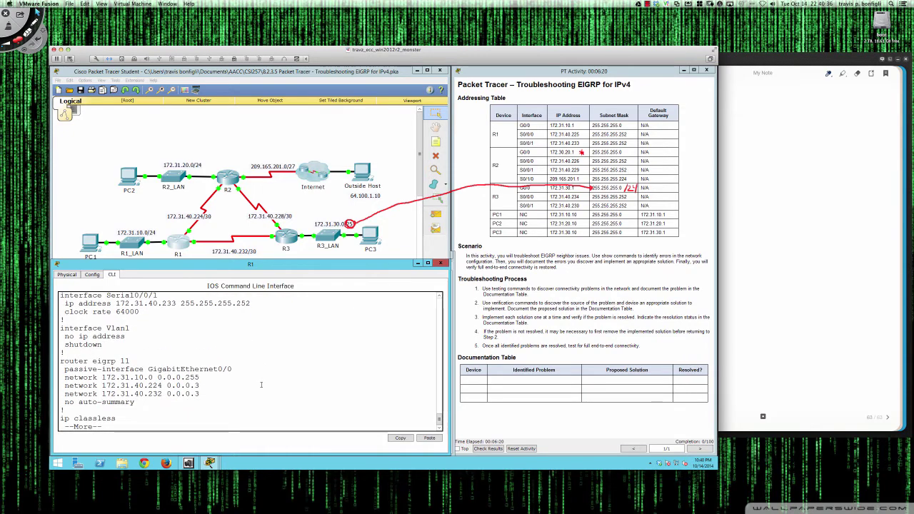
{"action": "key", "text": "q"}
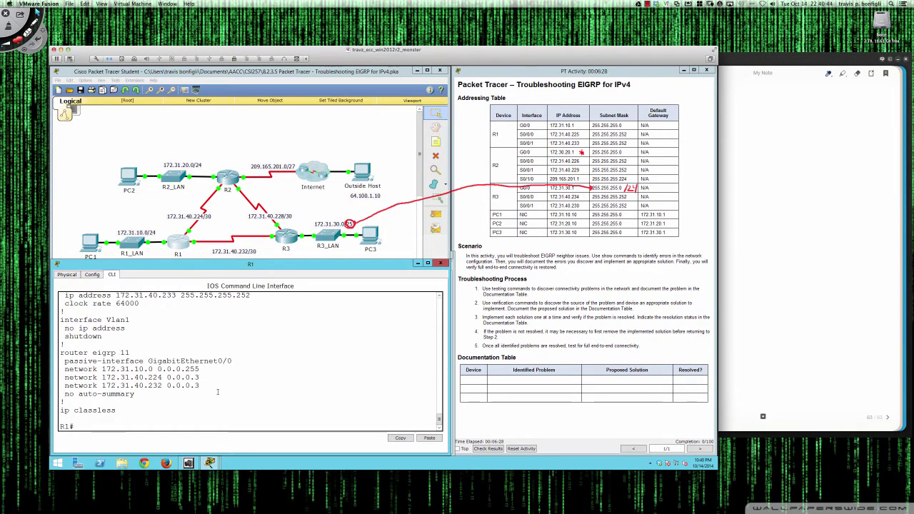
- In R1's global configuration mode, remove EIGRP process 11 and start EIGRP routing process 1
{"action": "type", "text": "conf t"}
{"action": "key", "text": "Return"}
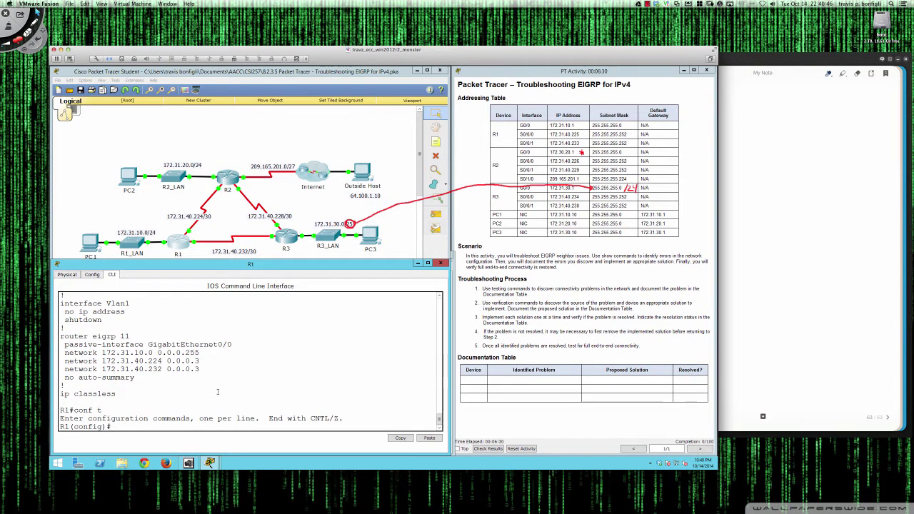
{"action": "type", "text": "no router eigrp 11"}
{"action": "key", "text": "Return"}
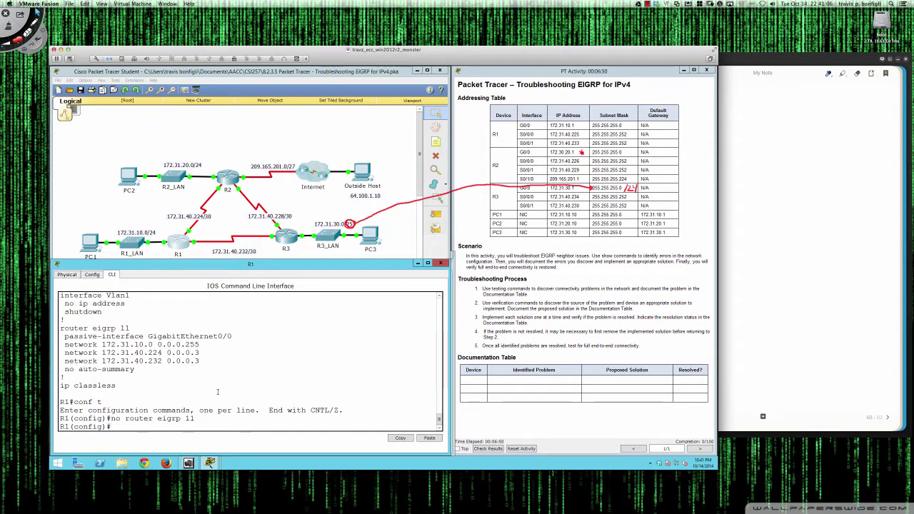
{"action": "type", "text": "router eigrp"}
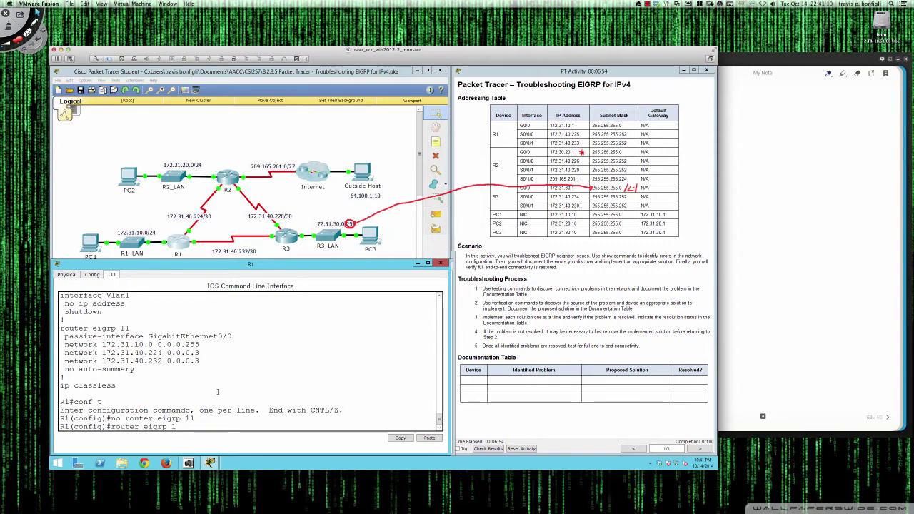
{"action": "type", "text": " 1"}
{"action": "key", "text": "Return"}
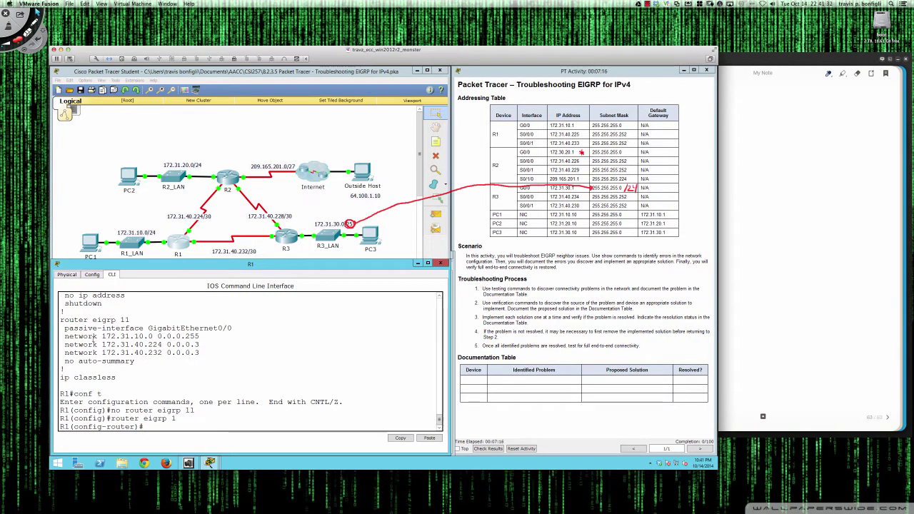
- Copy the old process's passive-interface, three network and no auto-summary lines from the listing into R1's EIGRP 1 configuration
{"action": "left_click_drag", "start_coordinate": [64, 328], "coordinate": [163, 361]}
{"action": "key", "text": "super+c"}
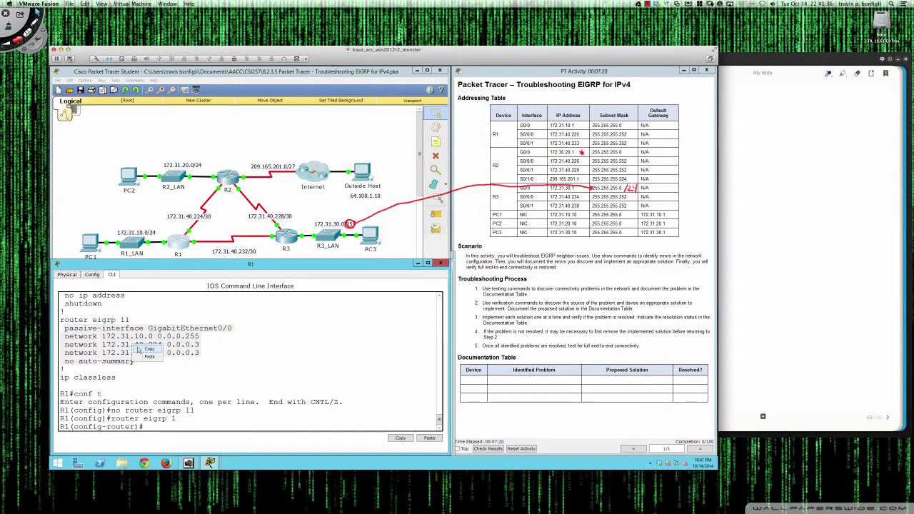
{"action": "right_click", "coordinate": [159, 421]}
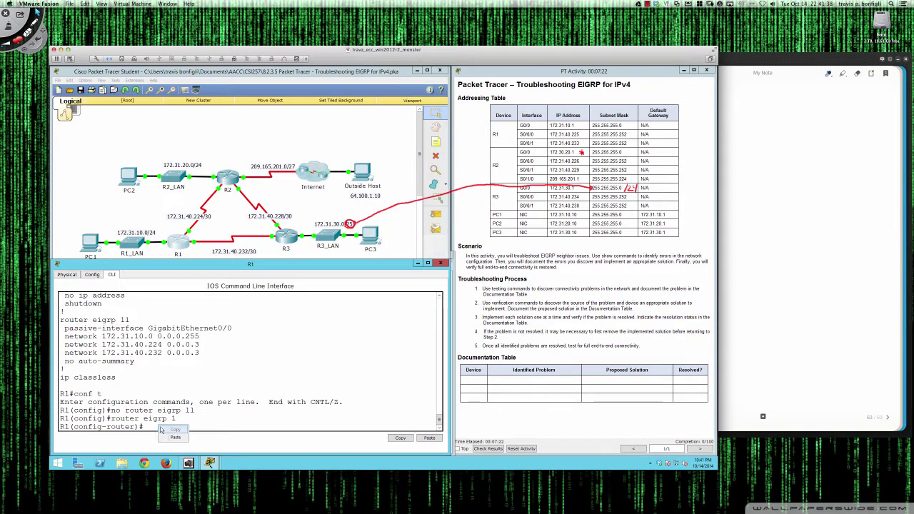
{"action": "left_click", "coordinate": [173, 437]}
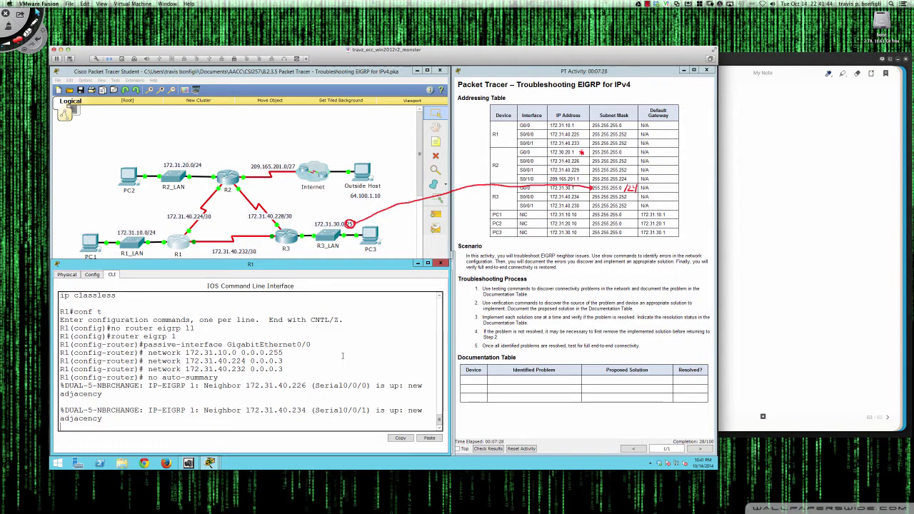
{"action": "key", "text": "Return"}
{"action": "key", "text": "Return"}
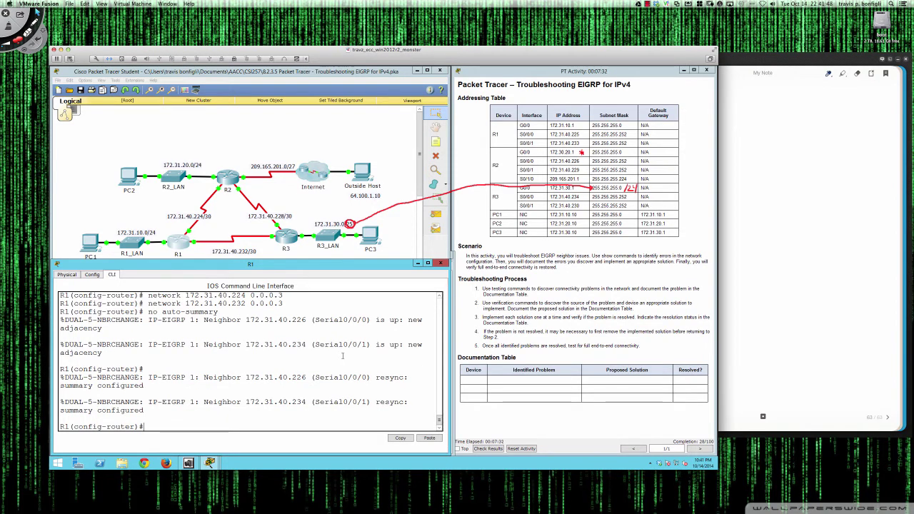
- List R1's EIGRP neighbors from router configuration mode to check the adjacencies
{"action": "type", "text": "do sh ip e"}
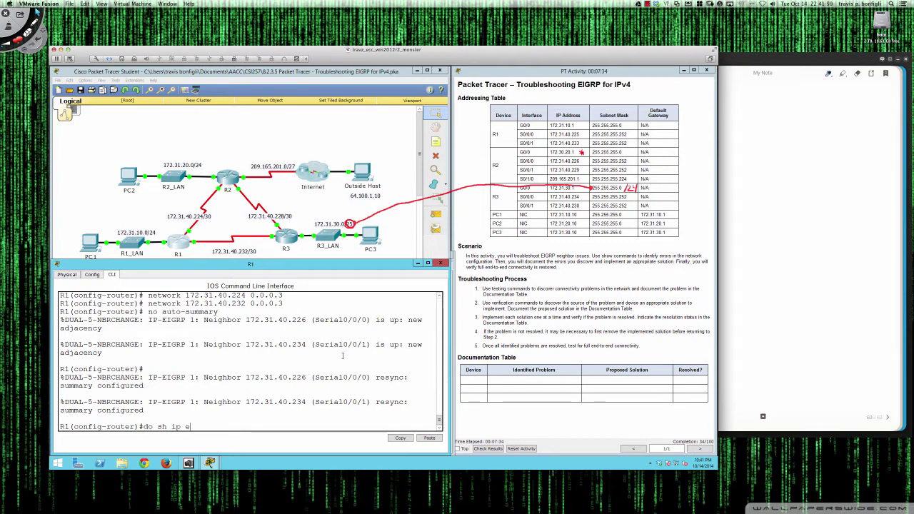
{"action": "type", "text": "igrp ne"}
{"action": "key", "text": "Return"}
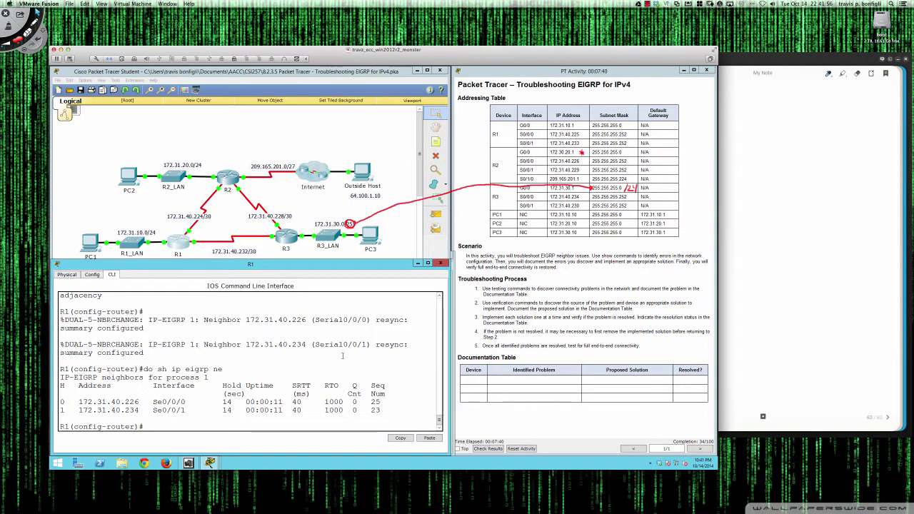
{"action": "key", "text": "Return"}
{"action": "key", "text": "Return"}
{"action": "key", "text": "Return"}
- Display R1's IP routing table and highlight the external EIGRP default route and its administrative distance
{"action": "type", "text": "do sh ip rou"}
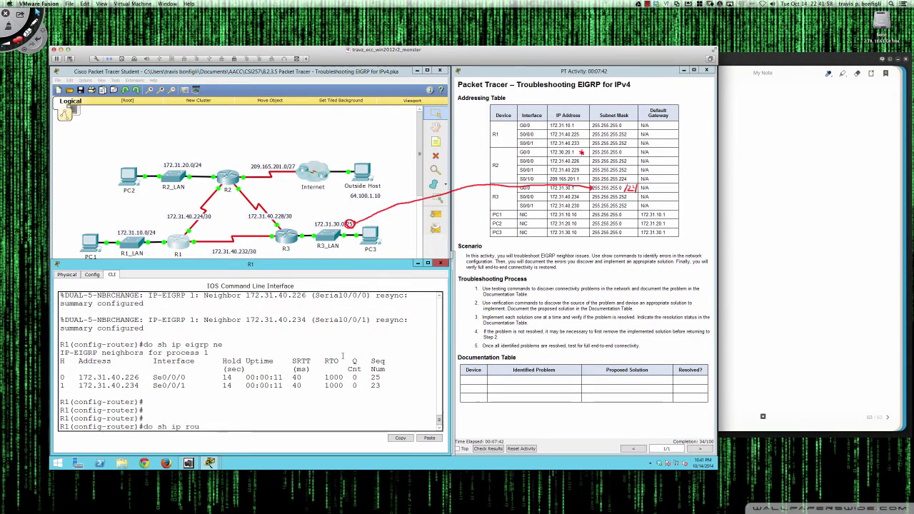
{"action": "key", "text": "Return"}
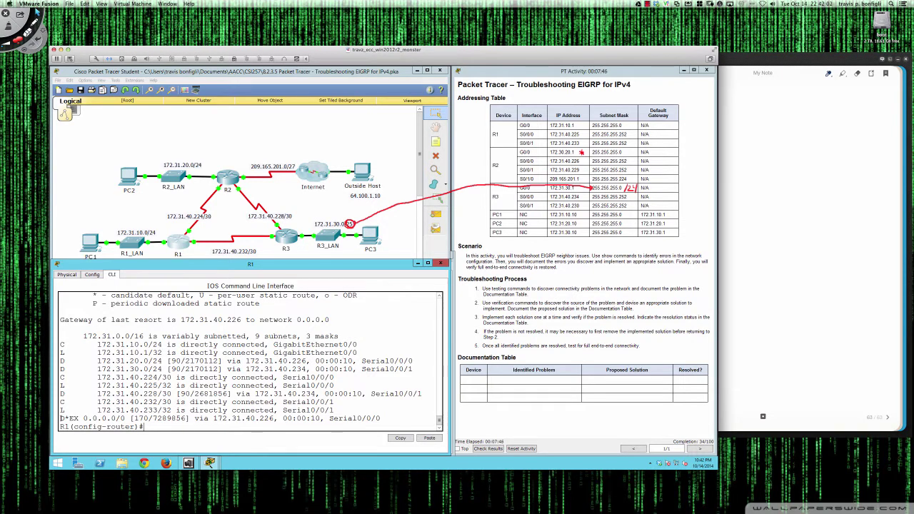
{"action": "left_click_drag", "start_coordinate": [60, 418], "coordinate": [316, 419]}
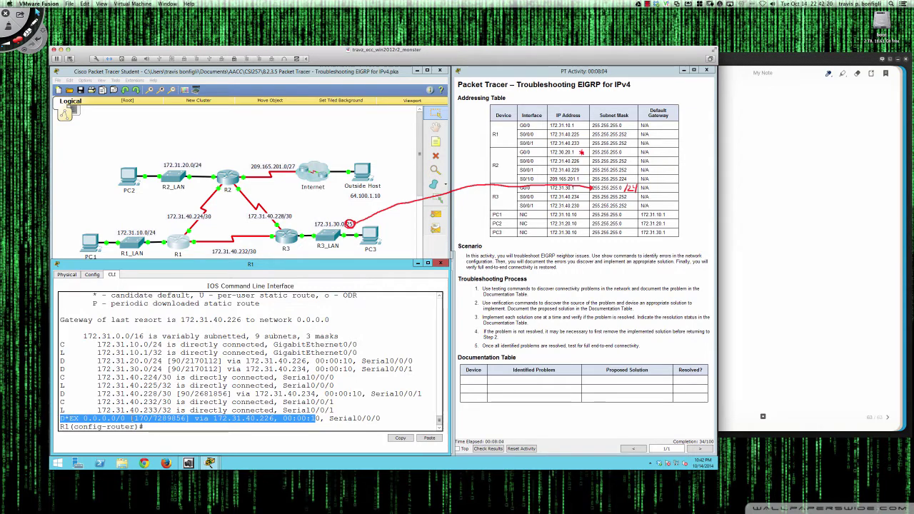
{"action": "left_click_drag", "start_coordinate": [133, 419], "coordinate": [148, 418]}
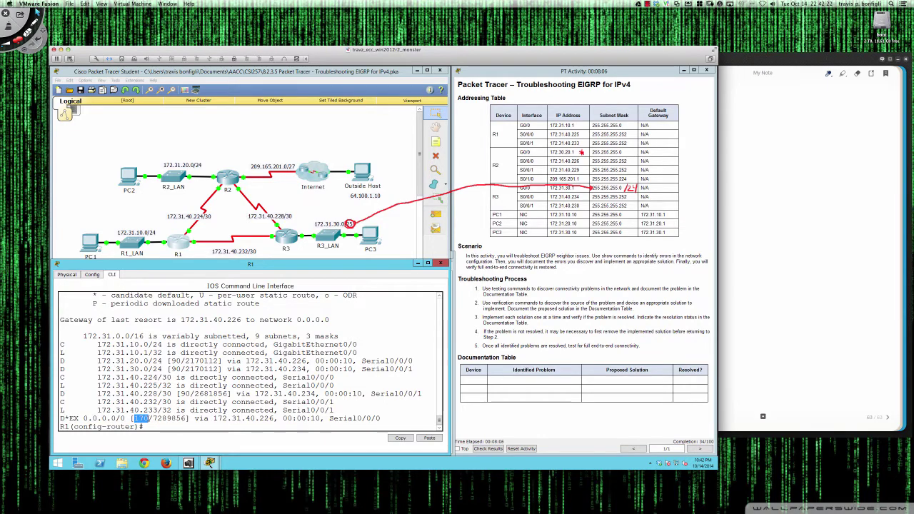
{"action": "left_click_drag", "start_coordinate": [60, 419], "coordinate": [134, 419]}
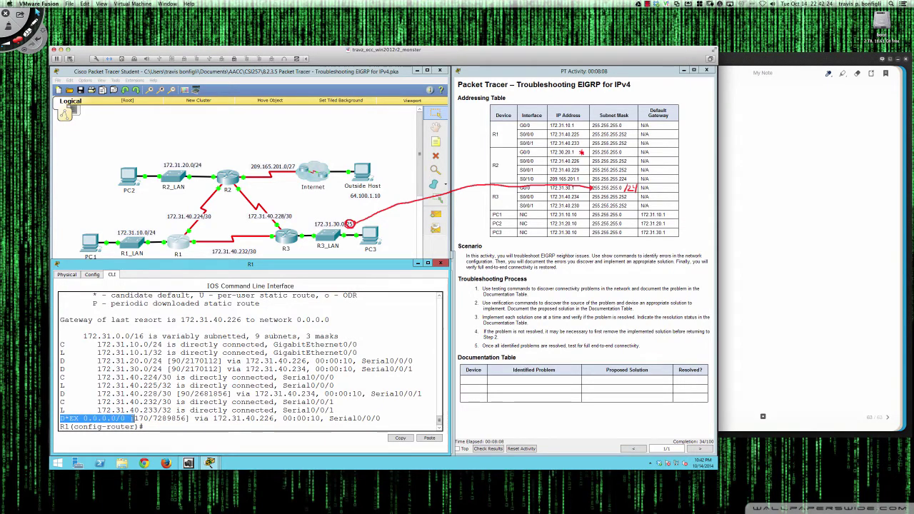
- Ping the outside host 64.100.1.10 twice from R1's router configuration mode
{"action": "left_click", "coordinate": [393, 418]}
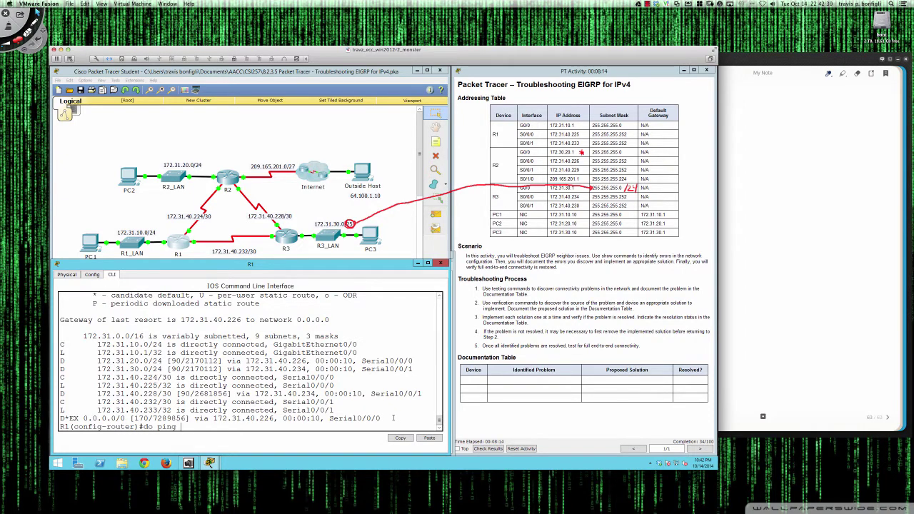
{"action": "type", "text": "64.100.1.10"}
{"action": "key", "text": "Return"}
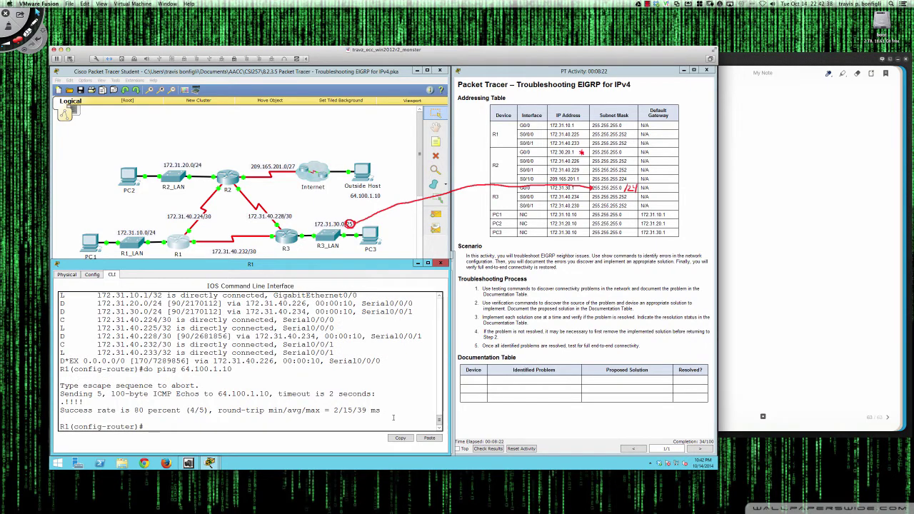
{"action": "key", "text": "Up"}
{"action": "key", "text": "Return"}
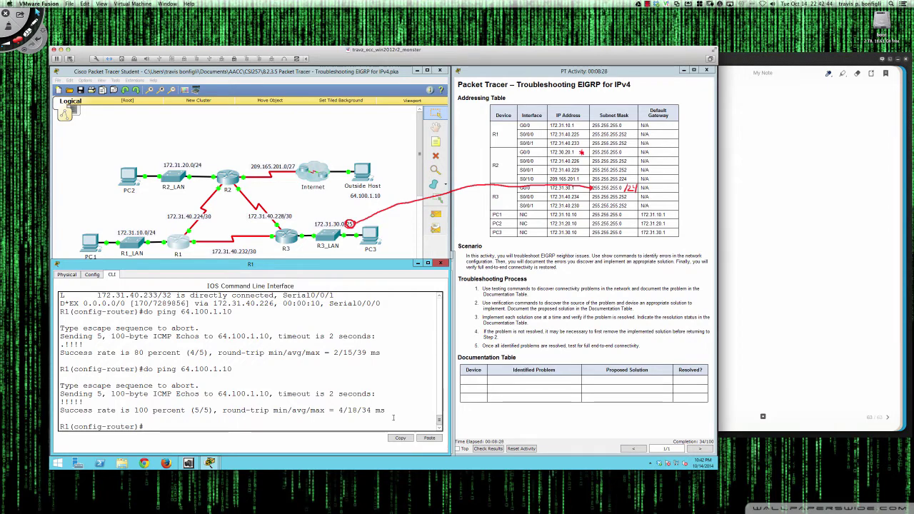
- Leave router configuration mode on R1 and return to privileged EXEC mode
{"action": "type", "text": "exit"}
{"action": "key", "text": "Return"}
{"action": "type", "text": "e"}
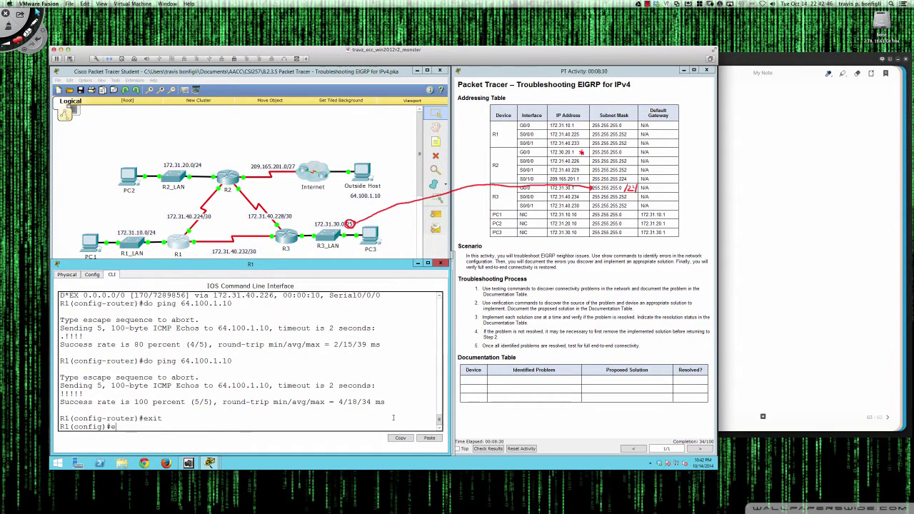
{"action": "type", "text": "nd"}
{"action": "key", "text": "Return"}
{"action": "key", "text": "Return"}
{"action": "key", "text": "Return"}
{"action": "key", "text": "Return"}
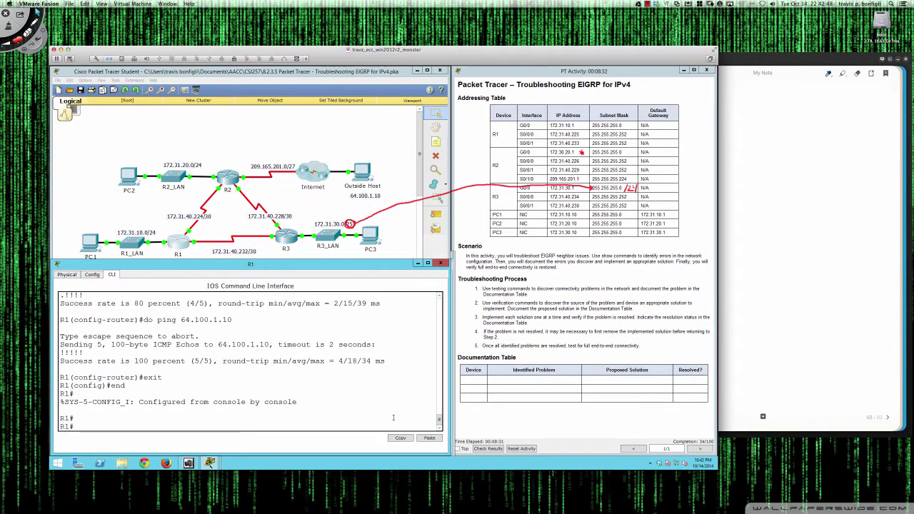
- Trace the route from R1 to the outside host at 64.100.1.10
{"action": "type", "text": "traceroute"}
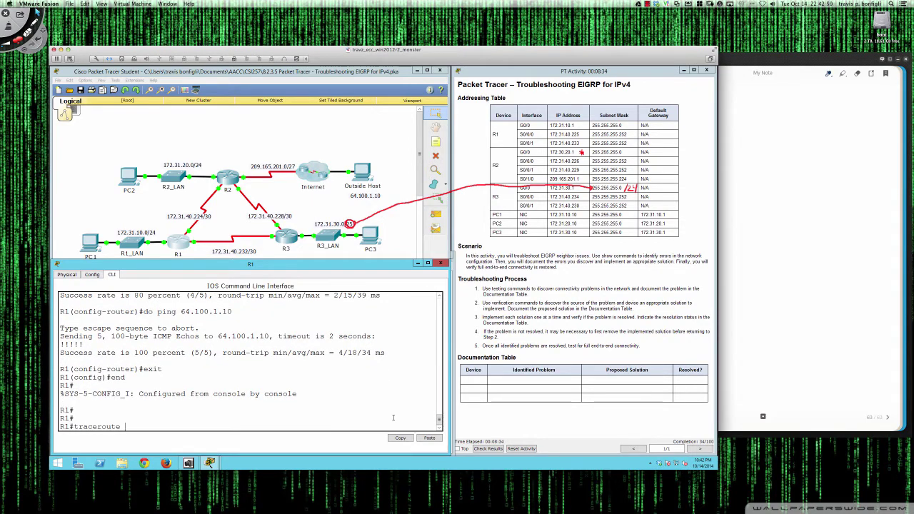
{"action": "type", "text": " 64.100.1.10"}
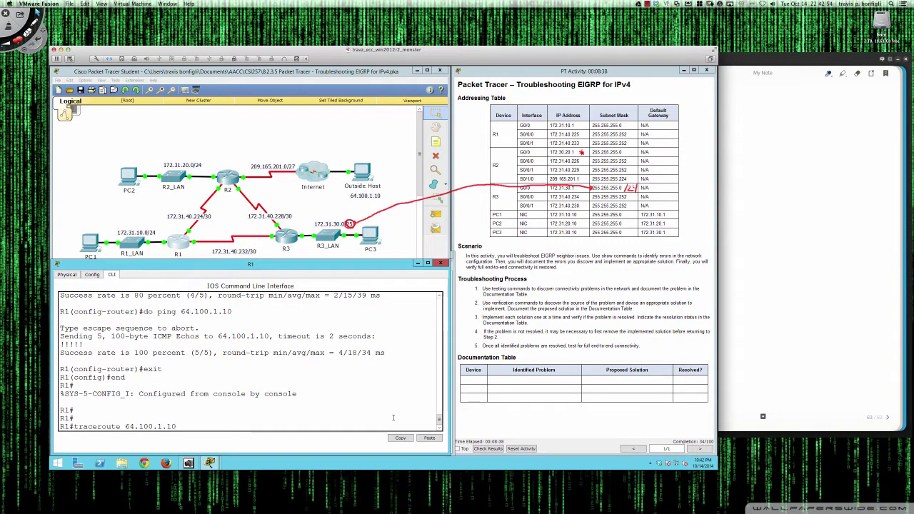
{"action": "key", "text": "Return"}
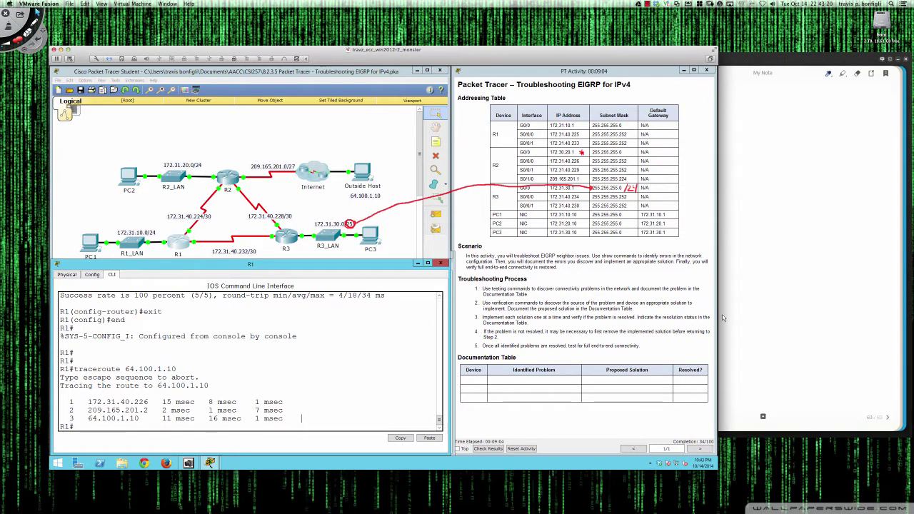
- Handwrite in the documentation table's first row: device R1, problem "EIGRP AS 11", solution "eigrp 1" and a resolved check mark, and return to R1's prompt
{"action": "key", "text": "ctrl+shift+c"}
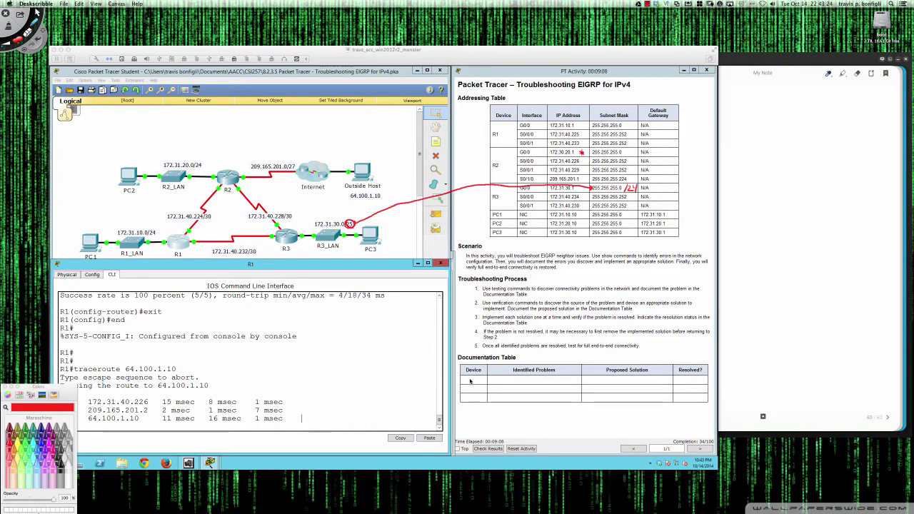
{"action": "mouse_move", "coordinate": [470, 382]}
{"action": "left_mouse_down"}
{"action": "mouse_move", "coordinate": [469, 372]}
{"action": "mouse_move", "coordinate": [476, 383]}
{"action": "mouse_move", "coordinate": [533, 379]}
{"action": "left_mouse_up"}
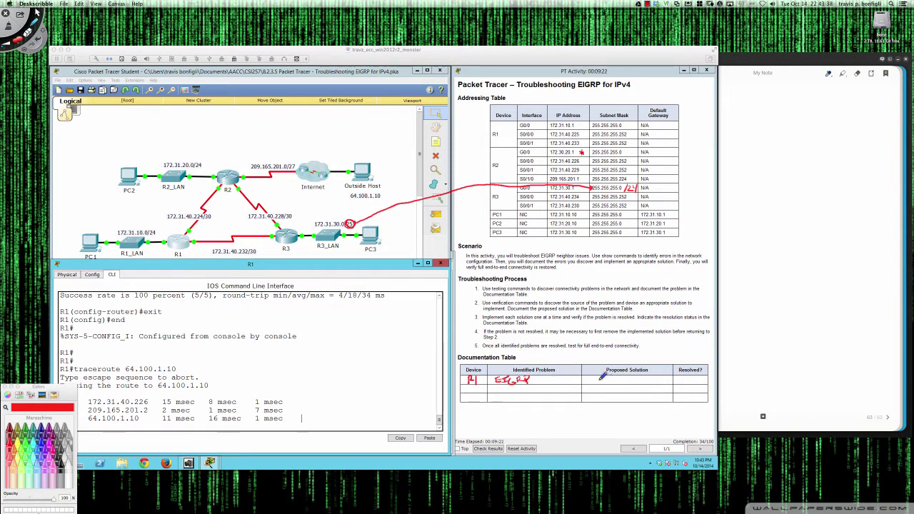
{"action": "mouse_move", "coordinate": [540, 381]}
{"action": "left_mouse_down"}
{"action": "mouse_move", "coordinate": [550, 372]}
{"action": "mouse_move", "coordinate": [559, 383]}
{"action": "left_mouse_up"}
{"action": "mouse_move", "coordinate": [563, 375]}
{"action": "left_mouse_down"}
{"action": "mouse_move", "coordinate": [563, 383]}
{"action": "mouse_move", "coordinate": [618, 381]}
{"action": "left_mouse_up"}
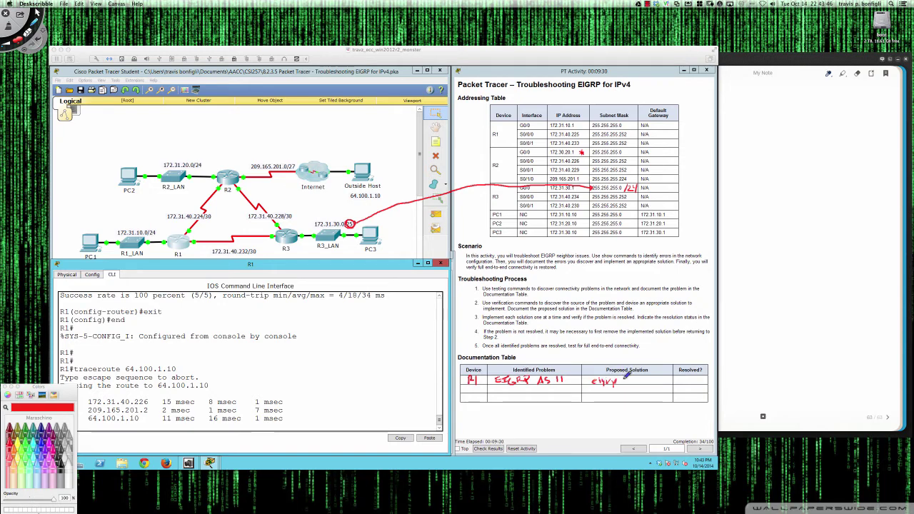
{"action": "left_click_drag", "start_coordinate": [625, 376], "coordinate": [623, 383]}
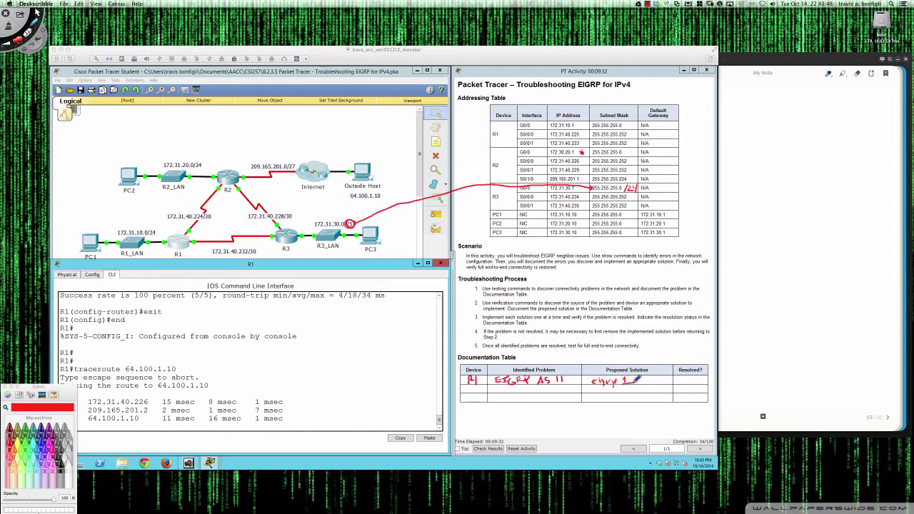
{"action": "left_click_drag", "start_coordinate": [683, 379], "coordinate": [707, 369]}
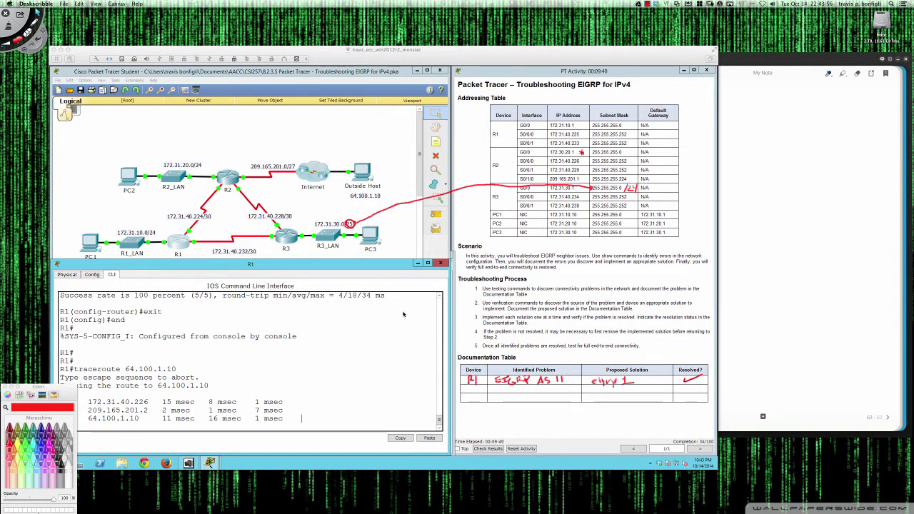
{"action": "left_click", "coordinate": [358, 324]}
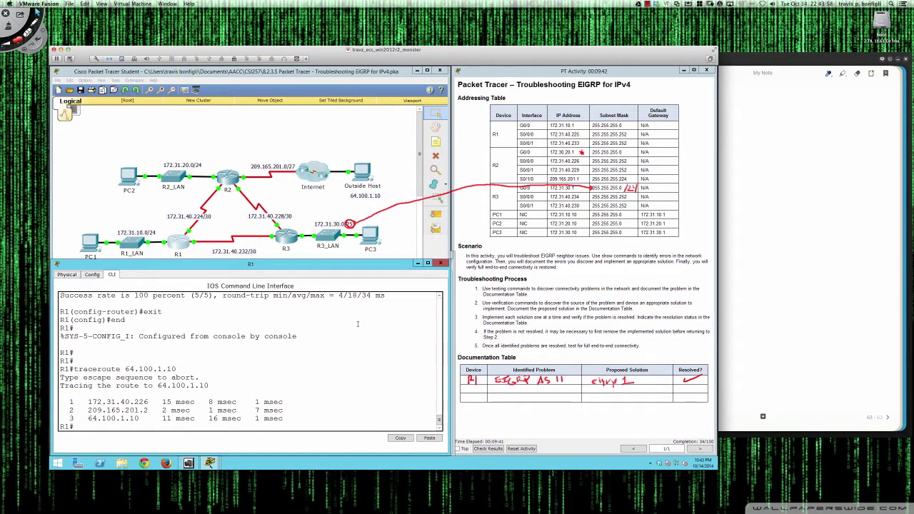
{"action": "key", "text": "Return"}
{"action": "key", "text": "Return"}
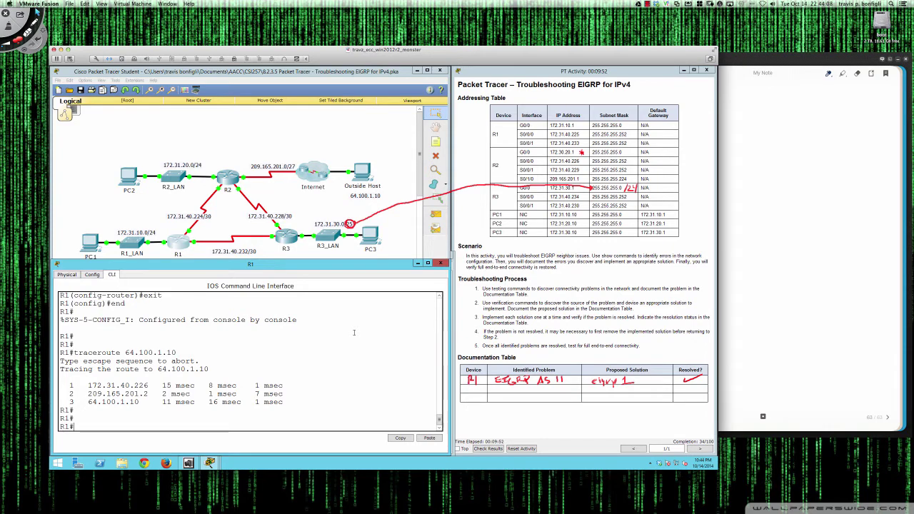
- Open router R2's command line and display its IP routing table to check the learned routes
{"action": "left_click", "coordinate": [228, 178]}
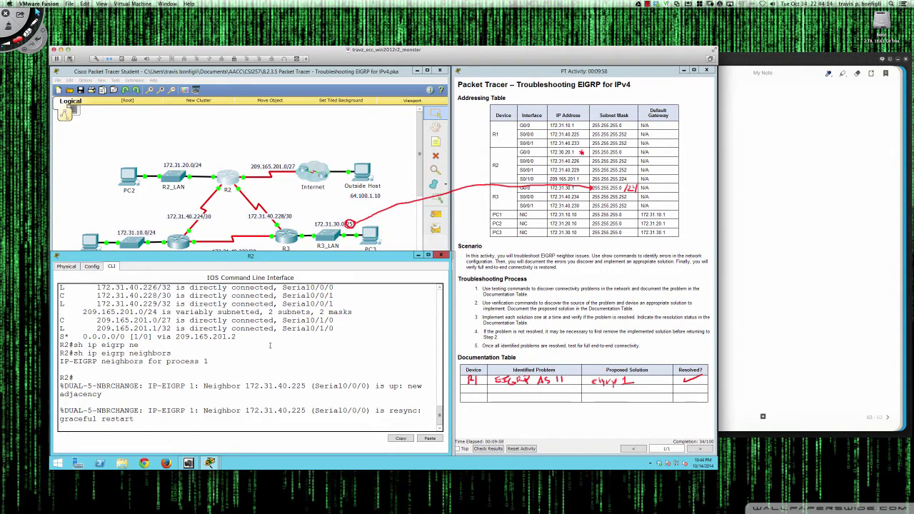
{"action": "key", "text": "Return"}
{"action": "key", "text": "Return"}
{"action": "key", "text": "Return"}
{"action": "key", "text": "Return"}
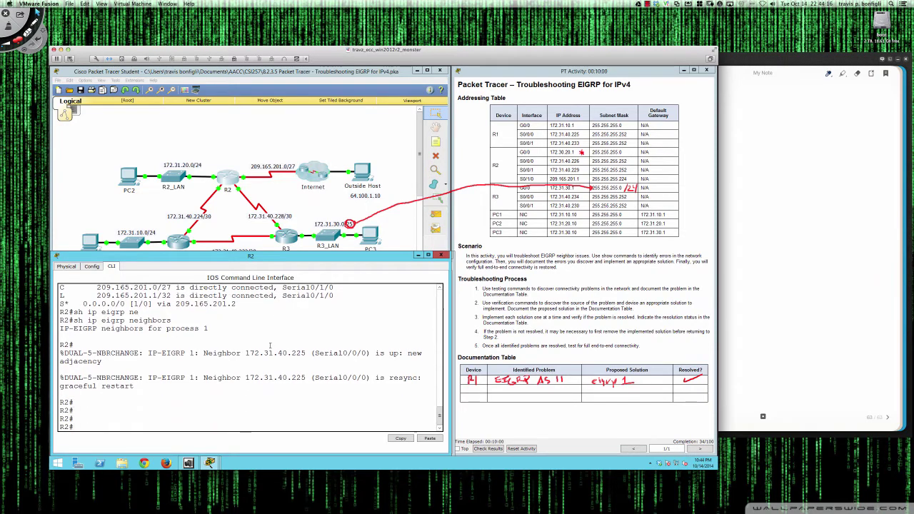
{"action": "type", "text": "sh ip route"}
{"action": "key", "text": "Return"}
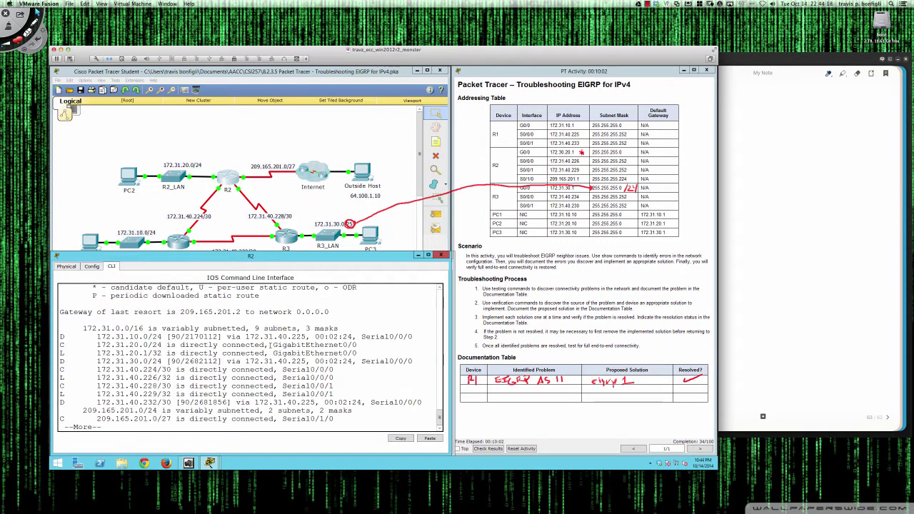
- Page to the end of R2's routing table and display R2's running configuration
{"action": "key", "text": "space"}
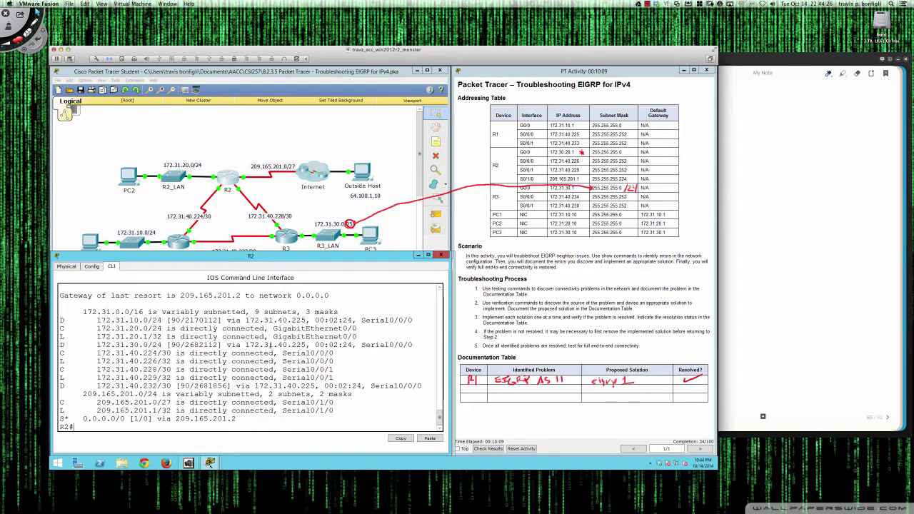
{"action": "type", "text": "do sh run"}
{"action": "key", "text": "Return"}
{"action": "type", "text": "sh"}
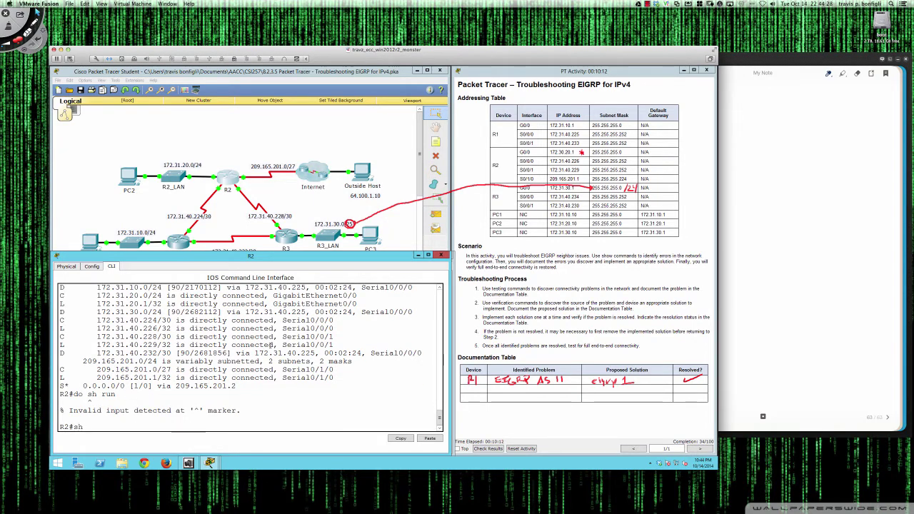
{"action": "type", "text": " run"}
{"action": "key", "text": "Return"}
{"action": "key", "text": "space"}
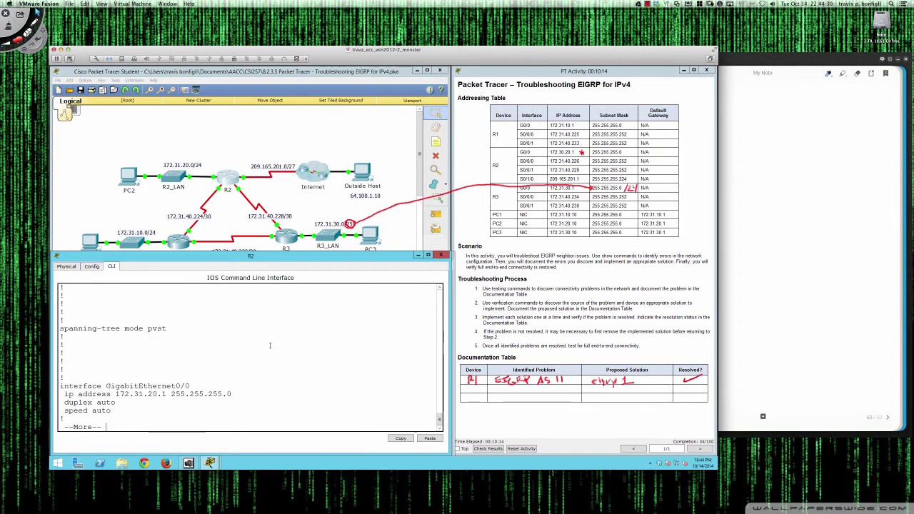
- Examine the addresses and settings of R2's GigabitEthernet and serial interfaces in the running configuration
{"action": "key", "text": "Return"}
{"action": "key", "text": "Return"}
{"action": "key", "text": "Return"}
{"action": "key", "text": "Return"}
{"action": "key", "text": "Return"}
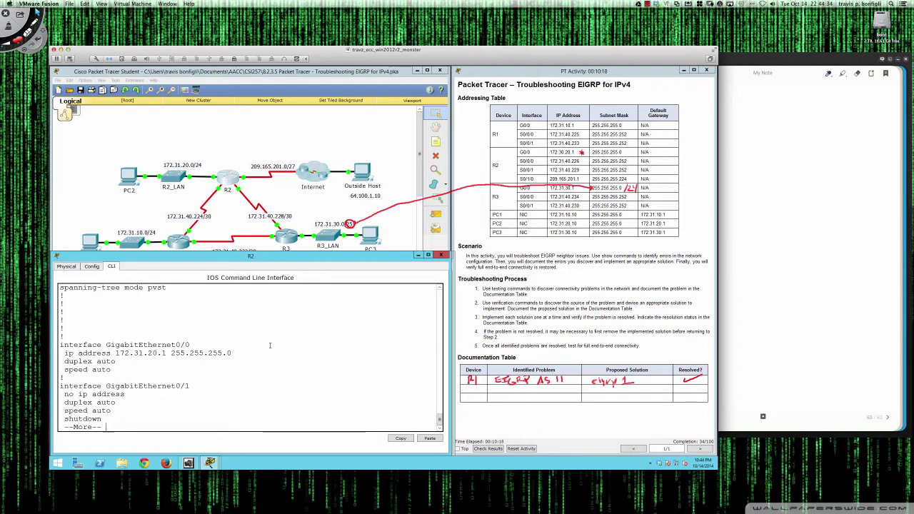
{"action": "key", "text": "Return"}
{"action": "key", "text": "Return"}
{"action": "key", "text": "Return"}
{"action": "key", "text": "Return"}
{"action": "key", "text": "Return"}
{"action": "key", "text": "Return"}
{"action": "key", "text": "Return"}
{"action": "key", "text": "Return"}
{"action": "key", "text": "Return"}
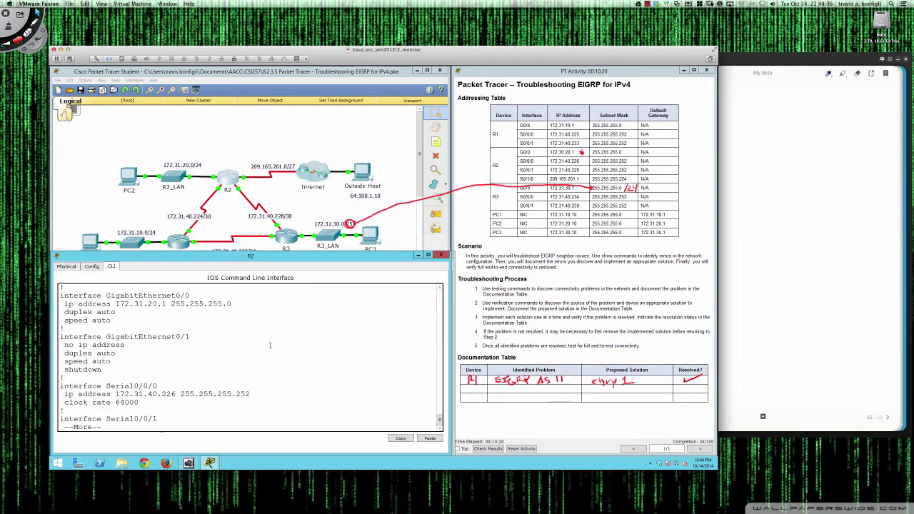
{"action": "key", "text": "Return"}
{"action": "key", "text": "Return"}
{"action": "key", "text": "Return"}
{"action": "key", "text": "Return"}
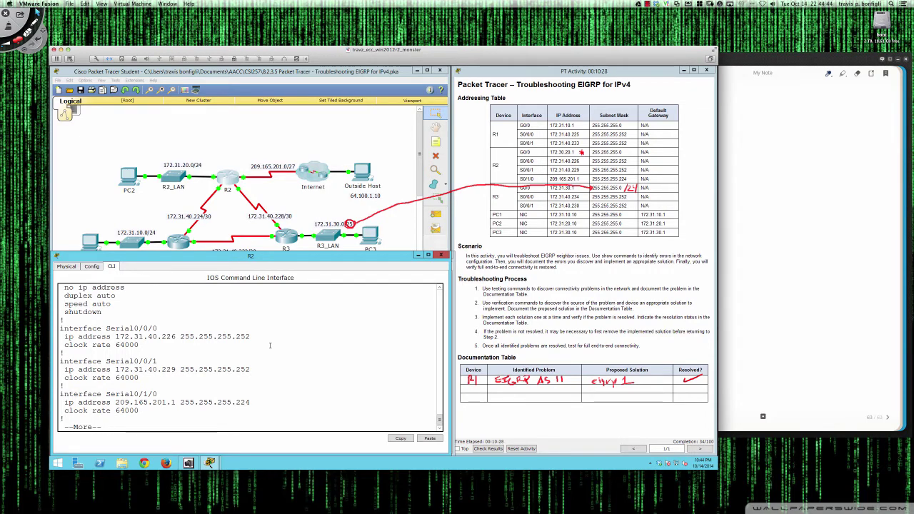
- Examine the EIGRP 1 section of R2's running configuration and check its network statements against the topology links
{"action": "key", "text": "Return"}
{"action": "key", "text": "Return"}
{"action": "key", "text": "Return"}
{"action": "key", "text": "Return"}
{"action": "key", "text": "Return"}
{"action": "key", "text": "Return"}
{"action": "key", "text": "Return"}
{"action": "key", "text": "Return"}
{"action": "key", "text": "Return"}
{"action": "key", "text": "Return"}
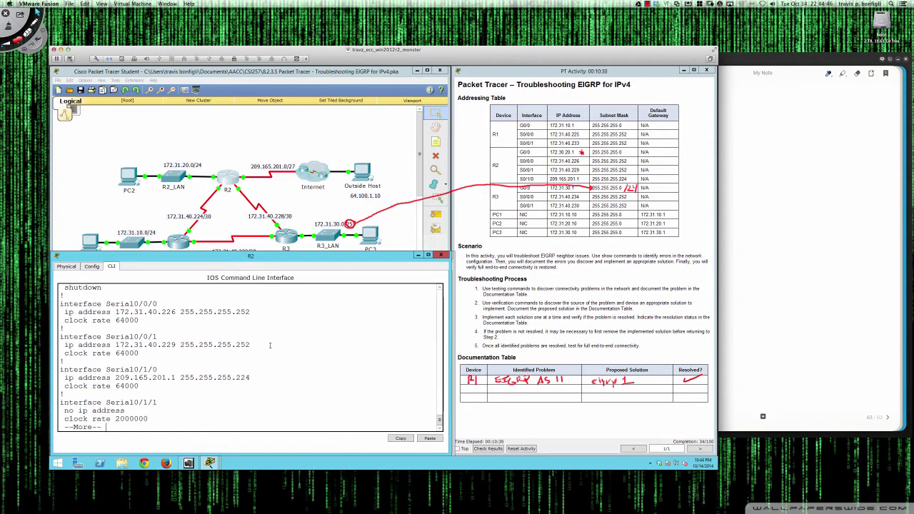
{"action": "key", "text": "Return"}
{"action": "key", "text": "Return"}
{"action": "key", "text": "Return"}
{"action": "key", "text": "Return"}
{"action": "key", "text": "Return"}
{"action": "key", "text": "Return"}
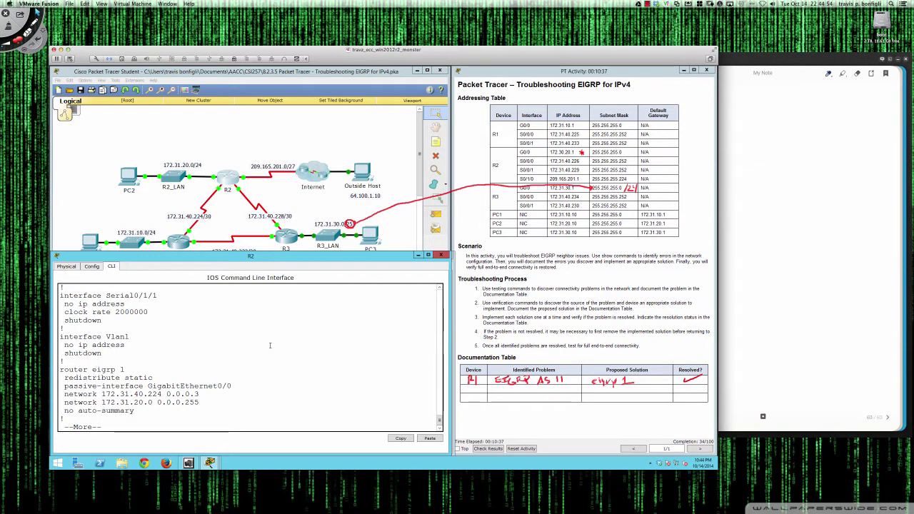
{"action": "key", "text": "Return"}
{"action": "key", "text": "Return"}
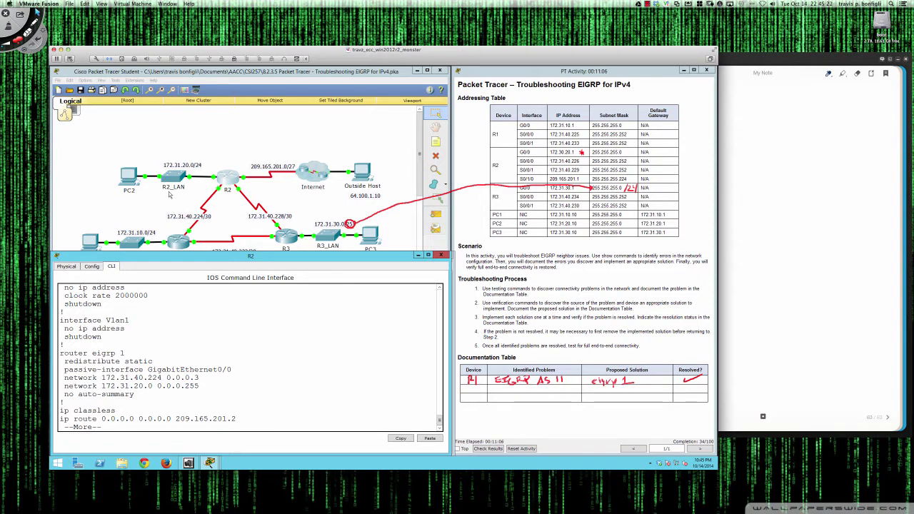
{"action": "left_click_drag", "start_coordinate": [131, 377], "coordinate": [202, 377]}
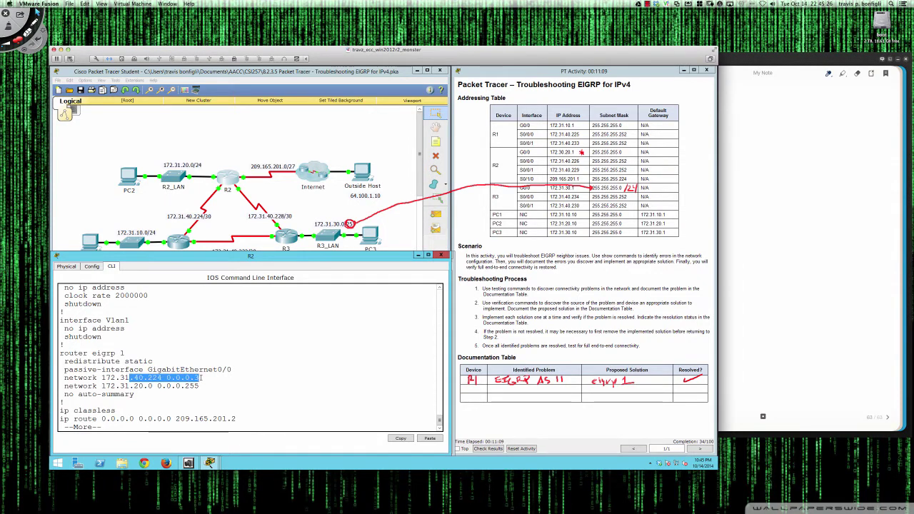
{"action": "left_click", "coordinate": [202, 377]}
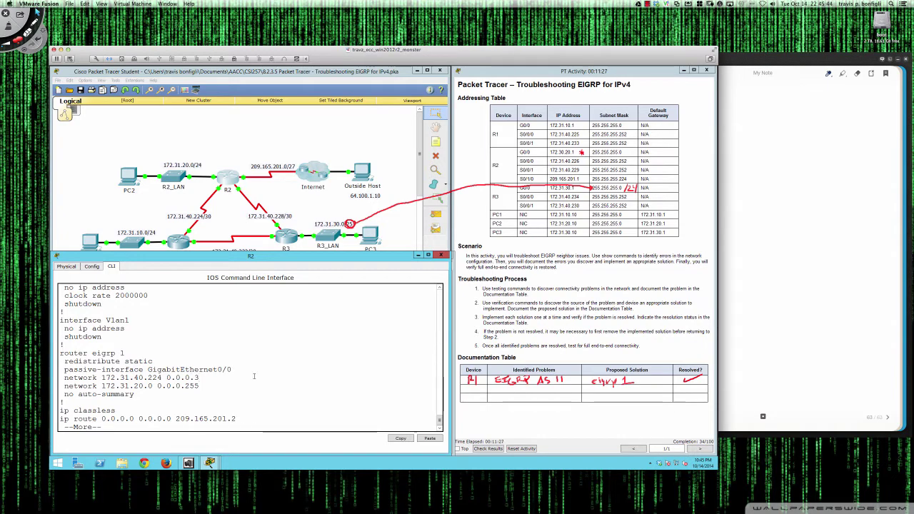
{"action": "key", "text": "Return"}
{"action": "key", "text": "Return"}
- Open router R3's command line and ping the outside host at 64.100.1.10
{"action": "left_click", "coordinate": [284, 240]}
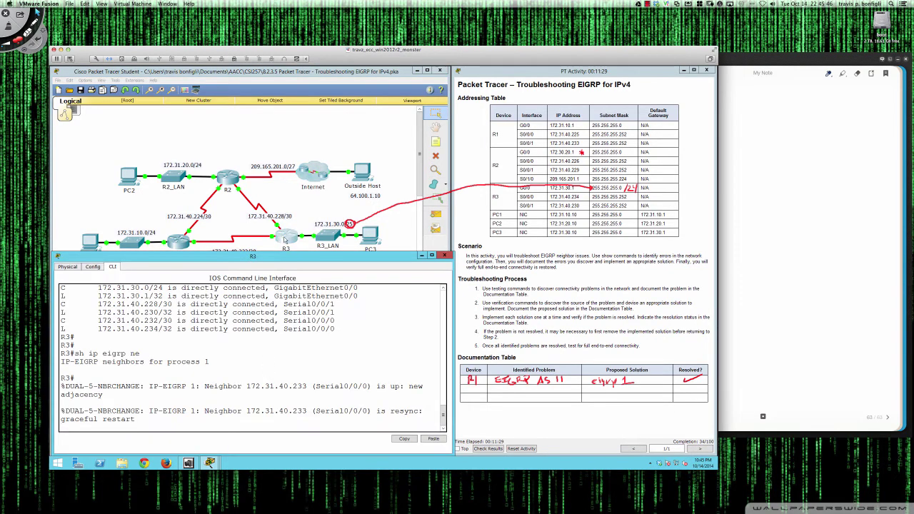
{"action": "key", "text": "Return"}
{"action": "key", "text": "Return"}
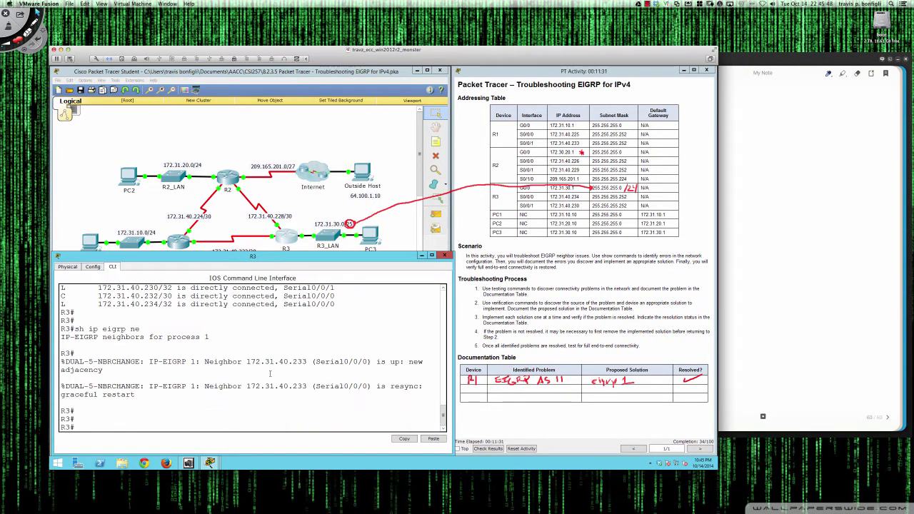
{"action": "type", "text": "ping 64.100.1.10"}
{"action": "key", "text": "Return"}
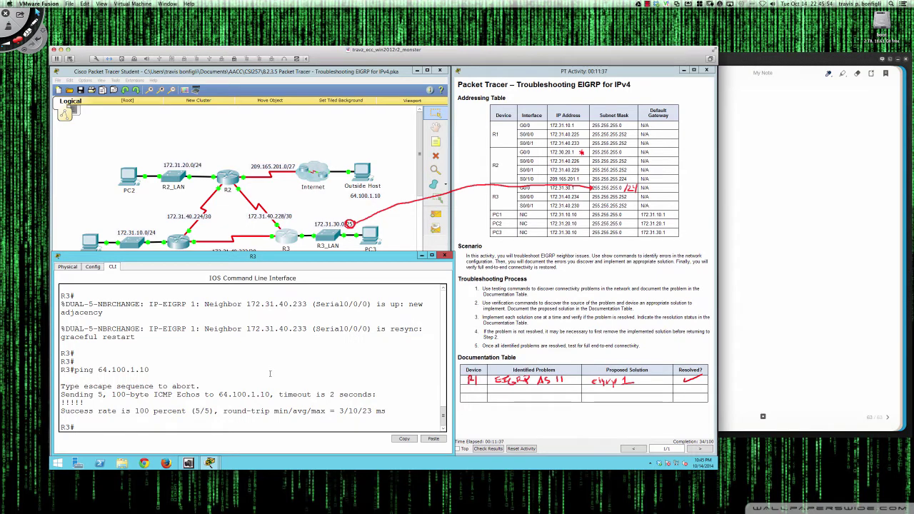
- Trace the route from R3 to 64.100.1.10 and lower the R3 window to uncover the topology links
{"action": "key", "text": "Return"}
{"action": "key", "text": "Return"}
{"action": "type", "text": "trace"}
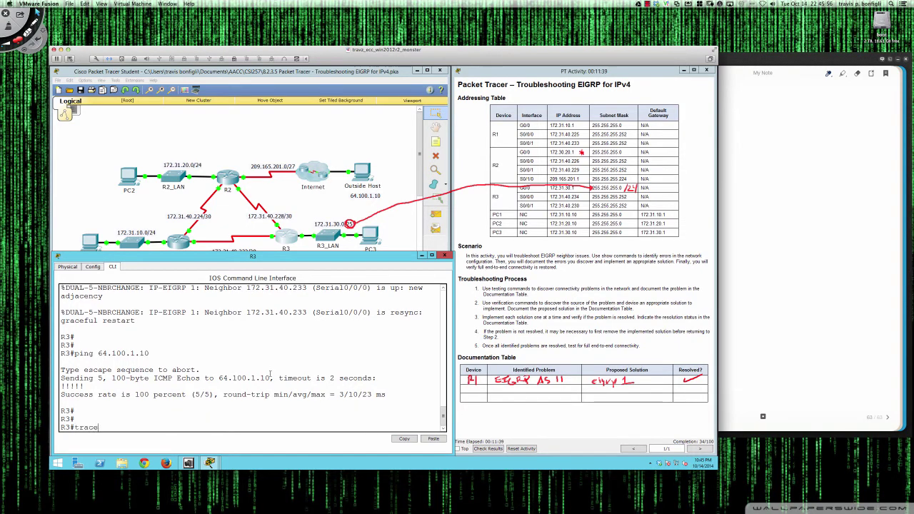
{"action": "type", "text": "route 64.100.1.10"}
{"action": "key", "text": "Return"}
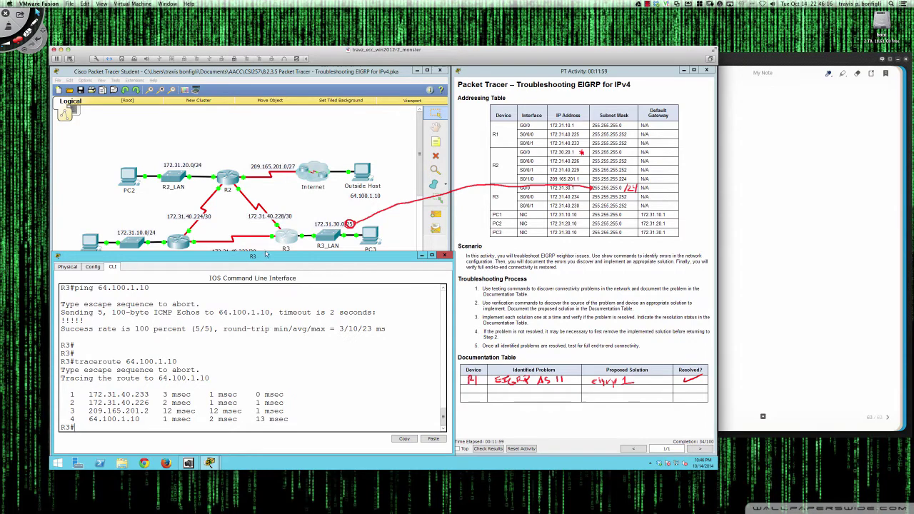
{"action": "left_click_drag", "start_coordinate": [265, 251], "coordinate": [265, 258]}
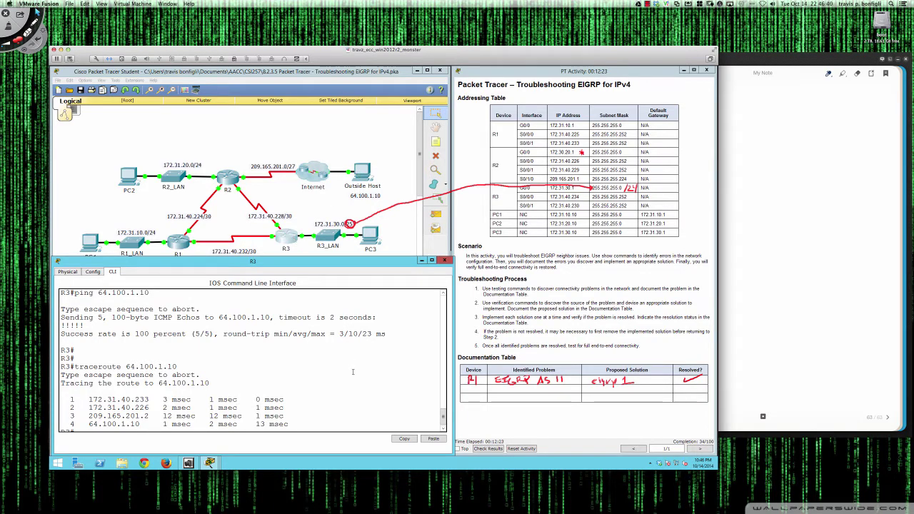
- Display R3's IP routing table to check its learned routes and default route
{"action": "key", "text": "Return"}
{"action": "key", "text": "Return"}
{"action": "key", "text": "Return"}
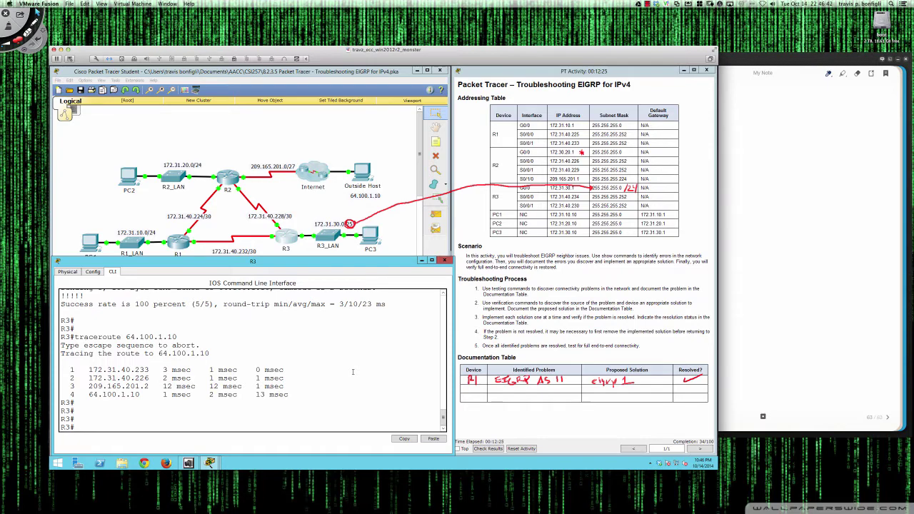
{"action": "type", "text": "sh ip route"}
{"action": "key", "text": "Return"}
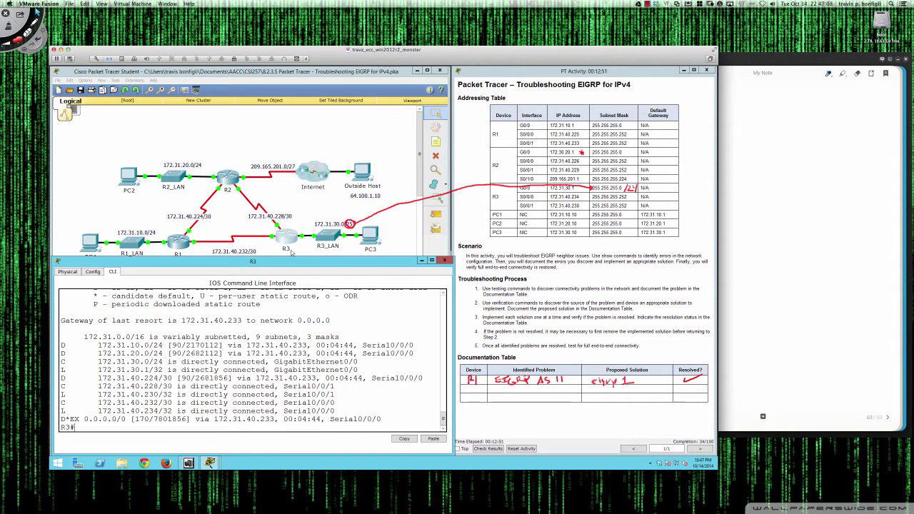
- Display R3's EIGRP neighbors to check which adjacencies exist
{"action": "type", "text": "sh ip "}
{"action": "type", "text": "eigrp g"}
{"action": "type", "text": "e"}
{"action": "key", "text": "Return"}
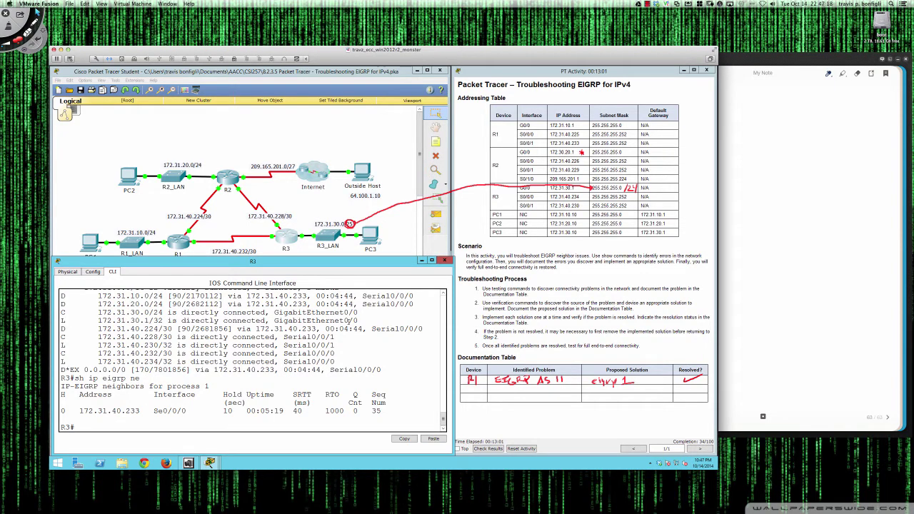
- On R2, enter configuration mode for EIGRP 1 and add the network 172.31.40.228 with wildcard mask 0.0.0.3
{"action": "left_click", "coordinate": [227, 178]}
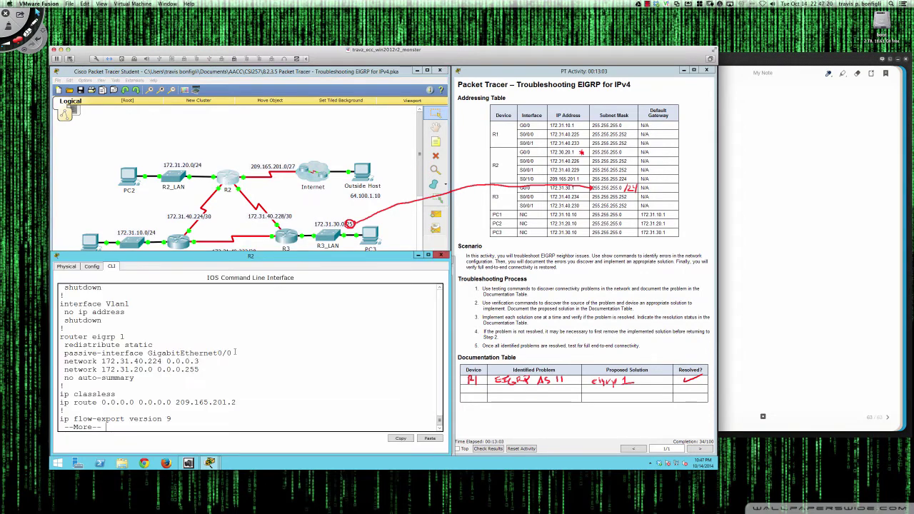
{"action": "key", "text": "space"}
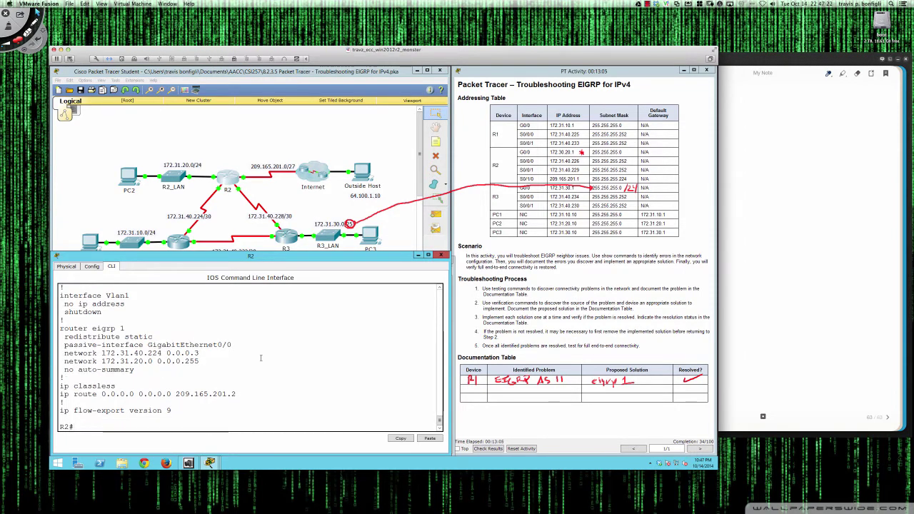
{"action": "type", "text": "conf t"}
{"action": "key", "text": "Return"}
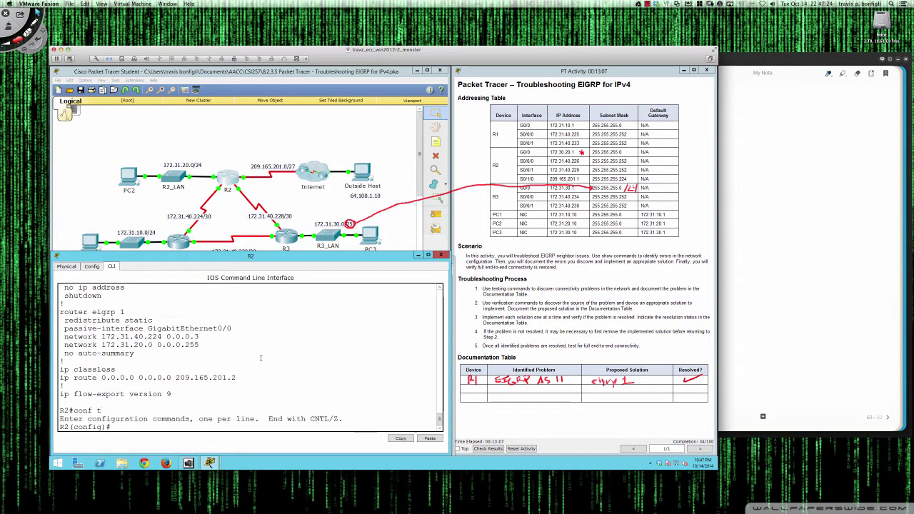
{"action": "type", "text": "router eigrp 1"}
{"action": "key", "text": "Return"}
{"action": "type", "text": "net"}
{"action": "key", "text": "Tab"}
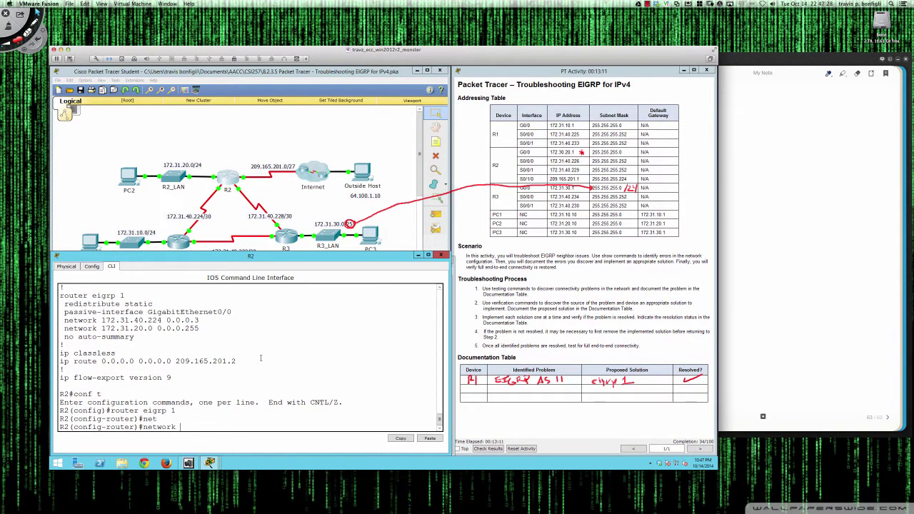
{"action": "type", "text": "172.31.40.228 0.0.0.3"}
{"action": "key", "text": "Return"}
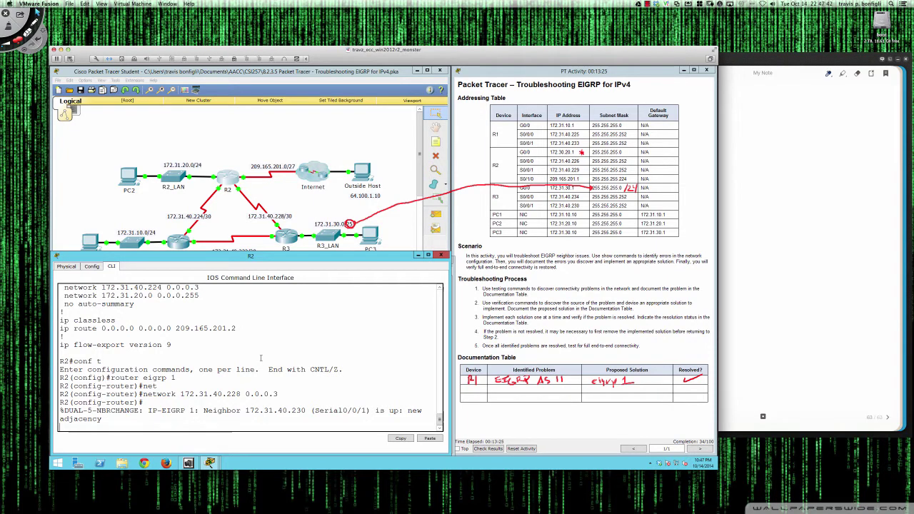
- Display R2's EIGRP neighbors from router configuration mode to verify the adjacency with R3
{"action": "key", "text": "Return"}
{"action": "key", "text": "Return"}
{"action": "key", "text": "Return"}
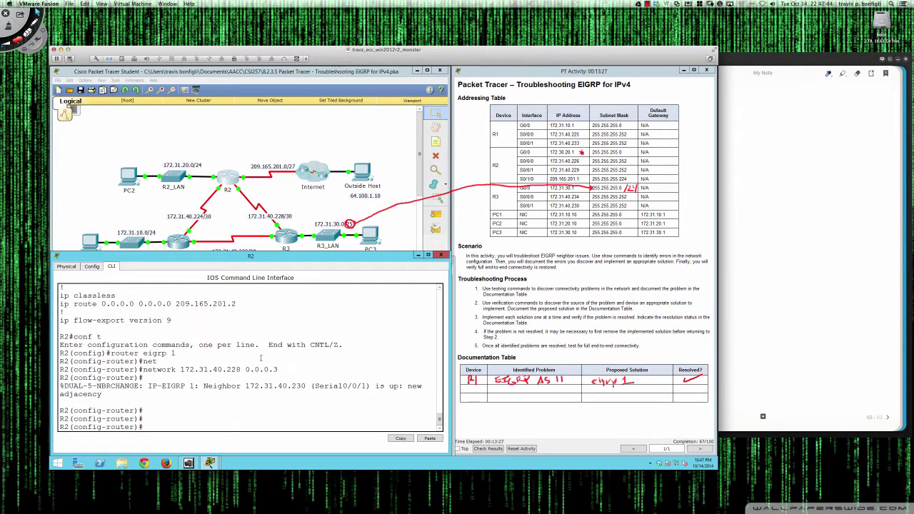
{"action": "type", "text": "do sh ip eigrp ne"}
{"action": "key", "text": "Return"}
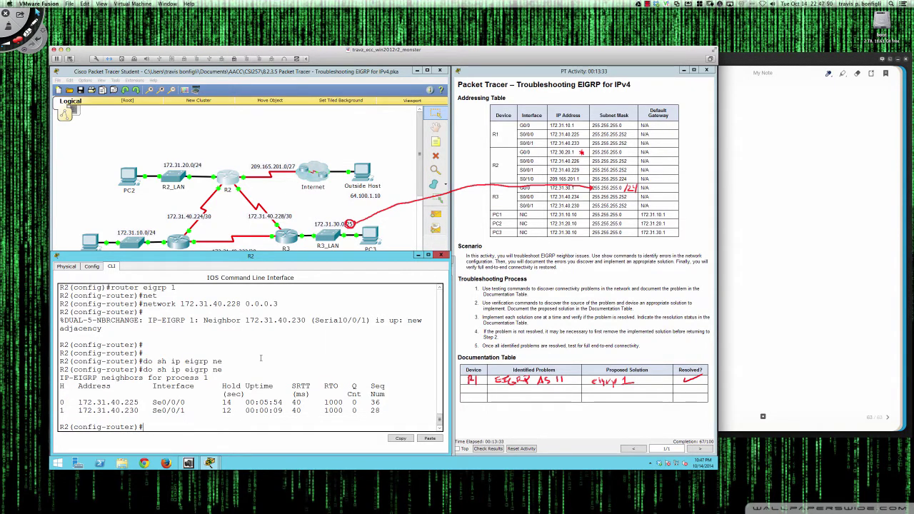
- Return to R3's command line and display its EIGRP neighbors again to check the link to R2
{"action": "left_click", "coordinate": [286, 237]}
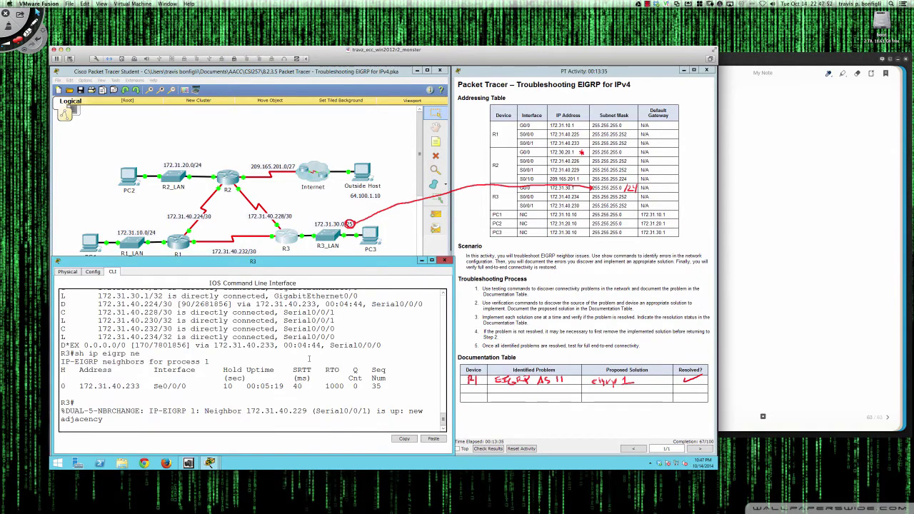
{"action": "key", "text": "Up"}
{"action": "key", "text": "Return"}
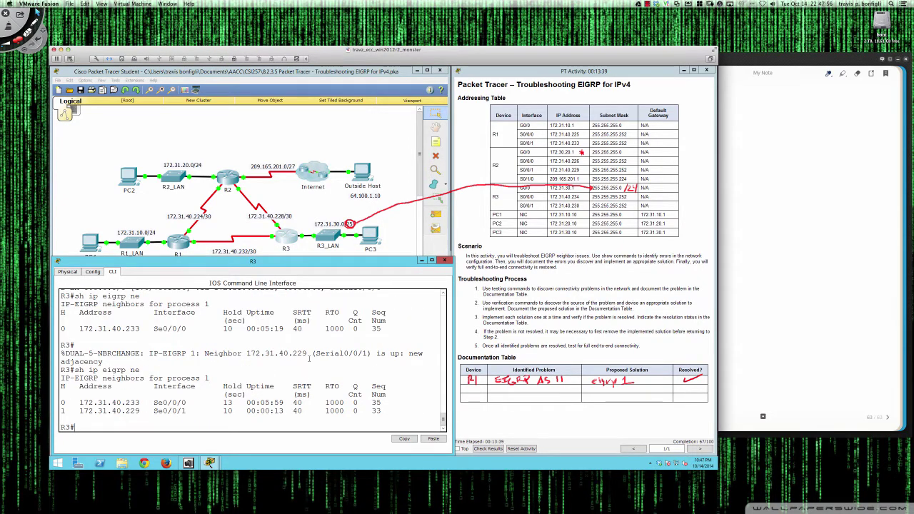
- Repeat the route trace from R3 to 64.100.1.10 to check the path over the new adjacency
{"action": "key", "text": "Return"}
{"action": "key", "text": "Return"}
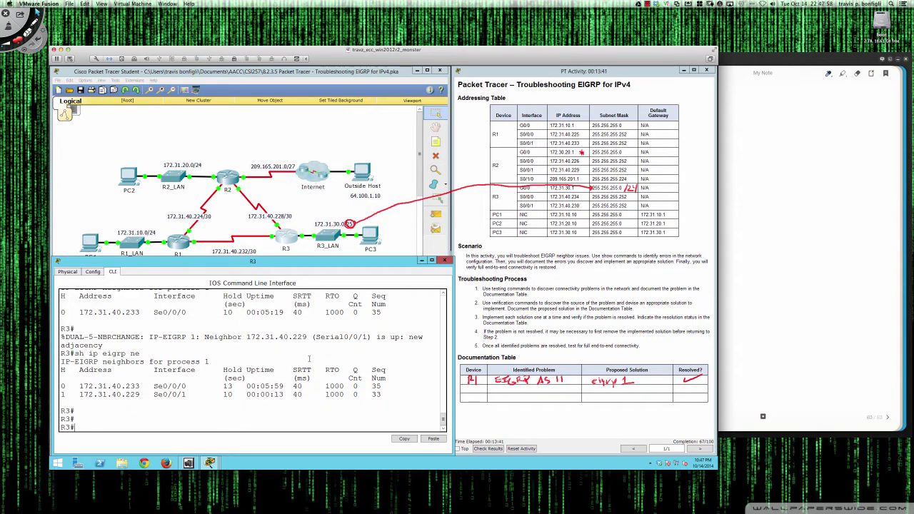
{"action": "type", "text": "traceroute 64.100.1.10"}
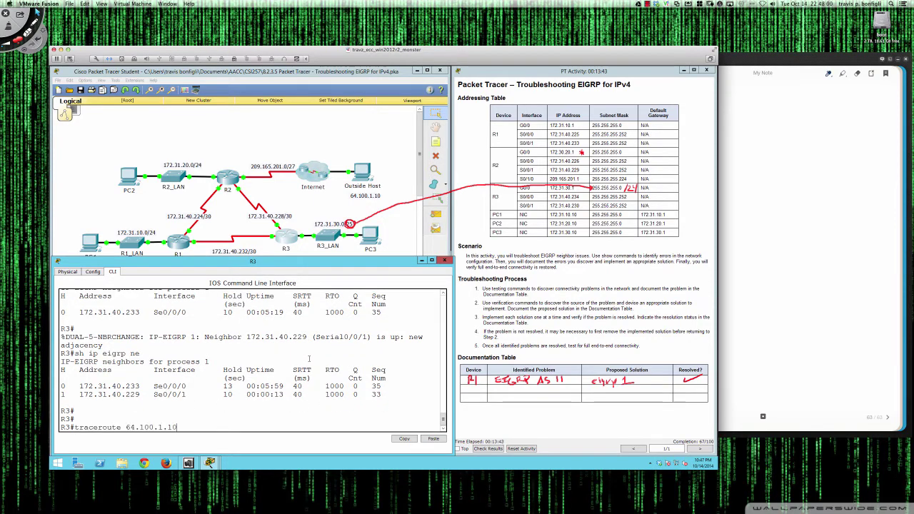
{"action": "key", "text": "Return"}
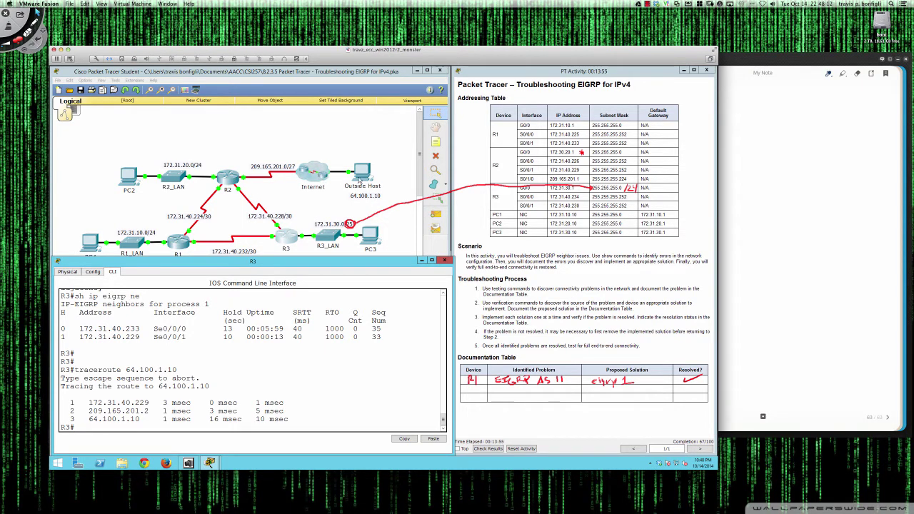
- Find the earlier route trace in R3's command history and highlight its hops to compare the paths
{"action": "scroll", "coordinate": [147, 412], "scroll_direction": "up", "scroll_amount": 5}
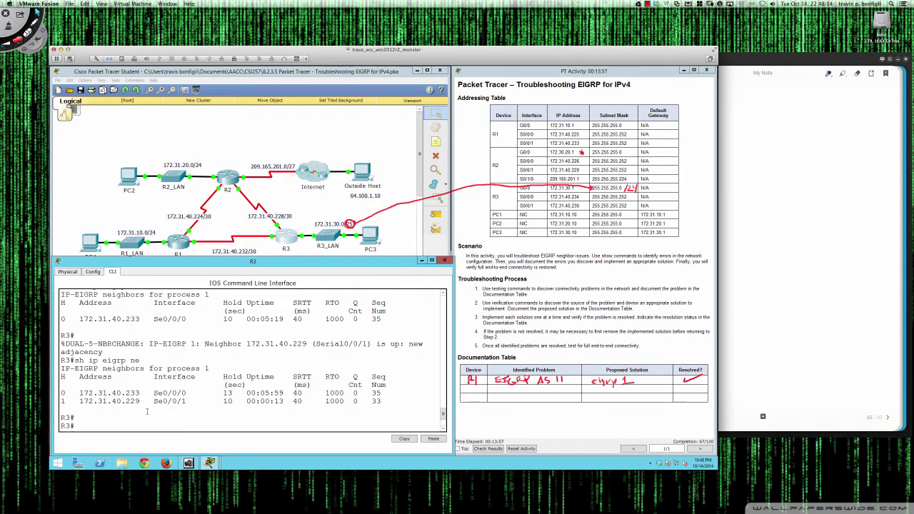
{"action": "scroll", "coordinate": [148, 412], "scroll_direction": "up", "scroll_amount": 10}
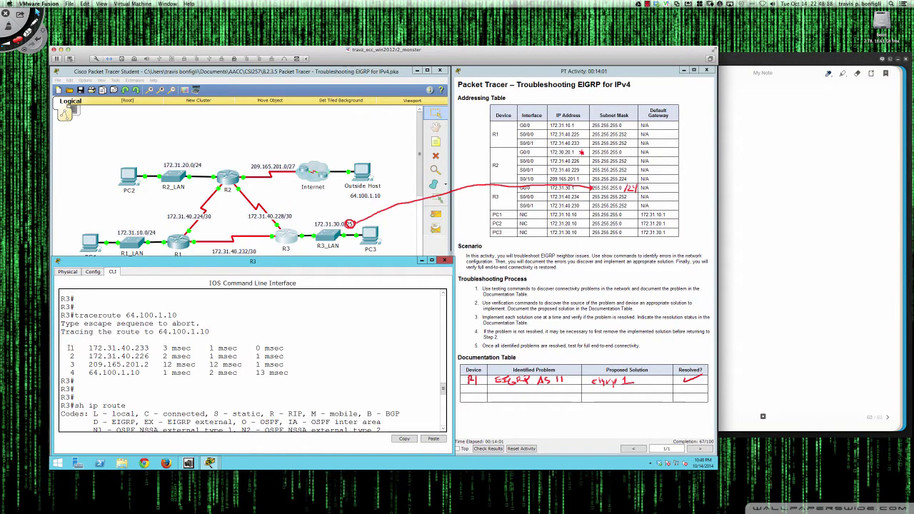
{"action": "left_click_drag", "start_coordinate": [69, 347], "coordinate": [312, 378]}
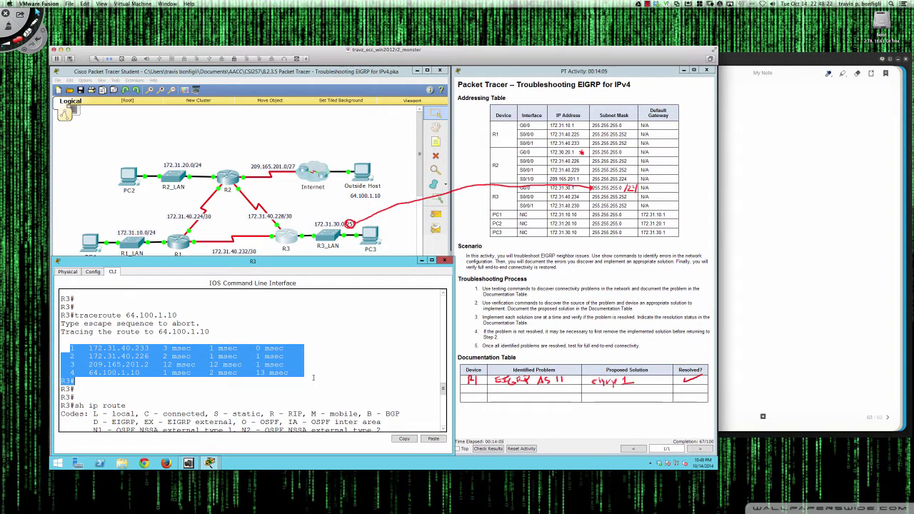
- Return to the latest route trace to 64.100.1.10 in R3's command line and highlight its hops to compare the paths
{"action": "scroll", "coordinate": [313, 378], "scroll_direction": "down", "scroll_amount": 5}
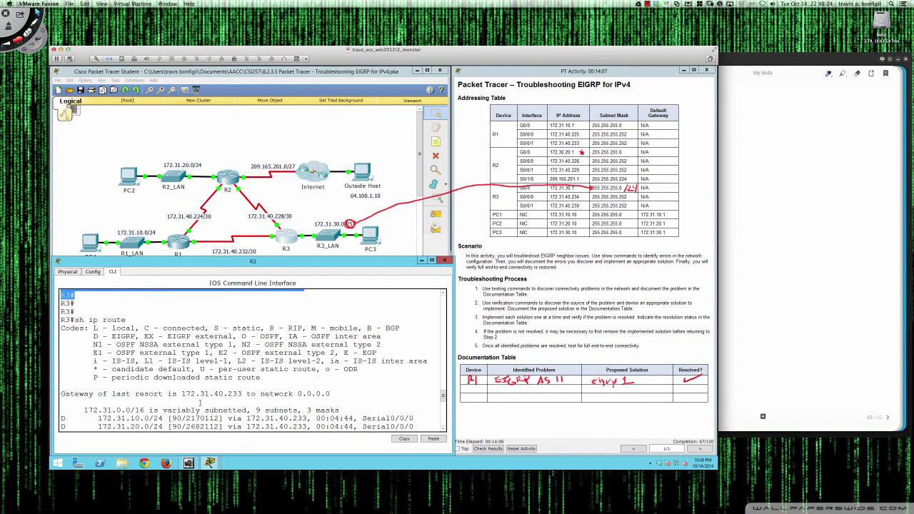
{"action": "type", "text": "sh ip eigrp ne"}
{"action": "key", "text": "Return"}
{"action": "scroll", "coordinate": [200, 402], "scroll_direction": "down", "scroll_amount": 5}
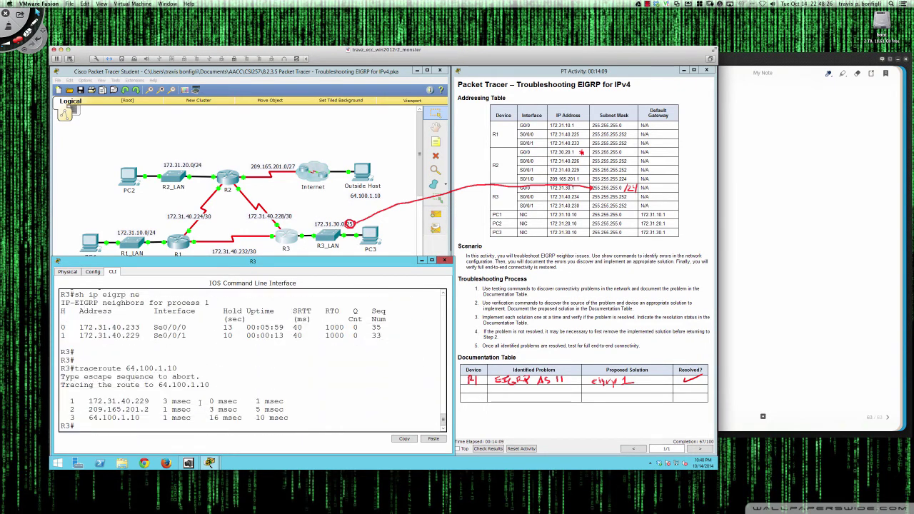
{"action": "mouse_move", "coordinate": [61, 386]}
{"action": "left_mouse_down"}
{"action": "mouse_move", "coordinate": [263, 404]}
{"action": "mouse_move", "coordinate": [298, 419]}
{"action": "left_mouse_up"}
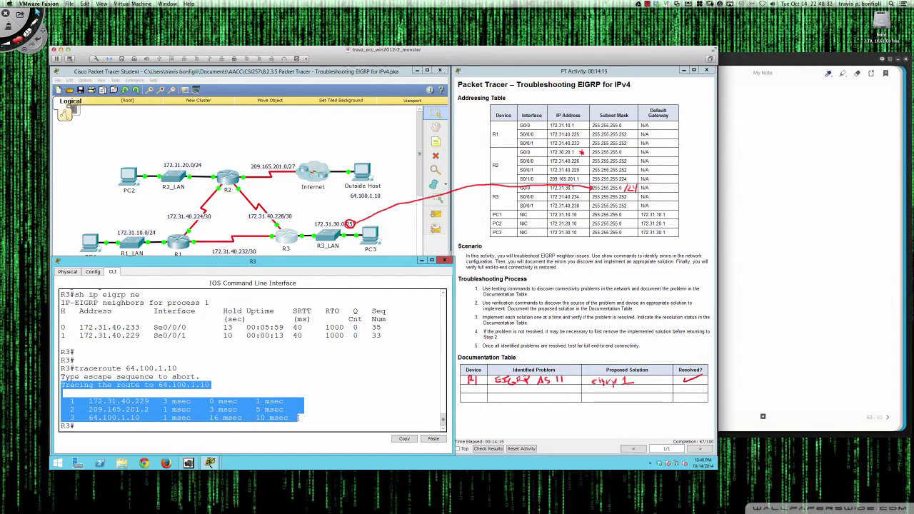
{"action": "left_click", "coordinate": [298, 419]}
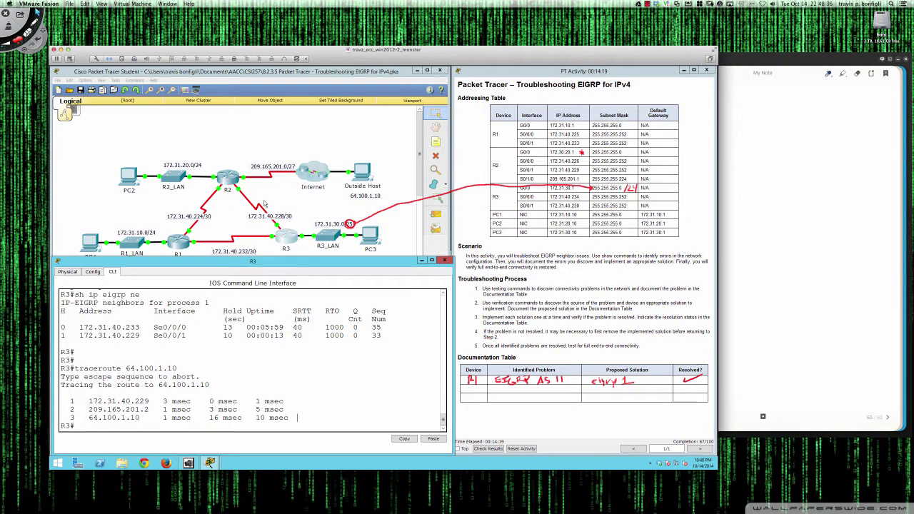
{"action": "left_click", "coordinate": [326, 416]}
{"action": "key", "text": "super+shift+d"}
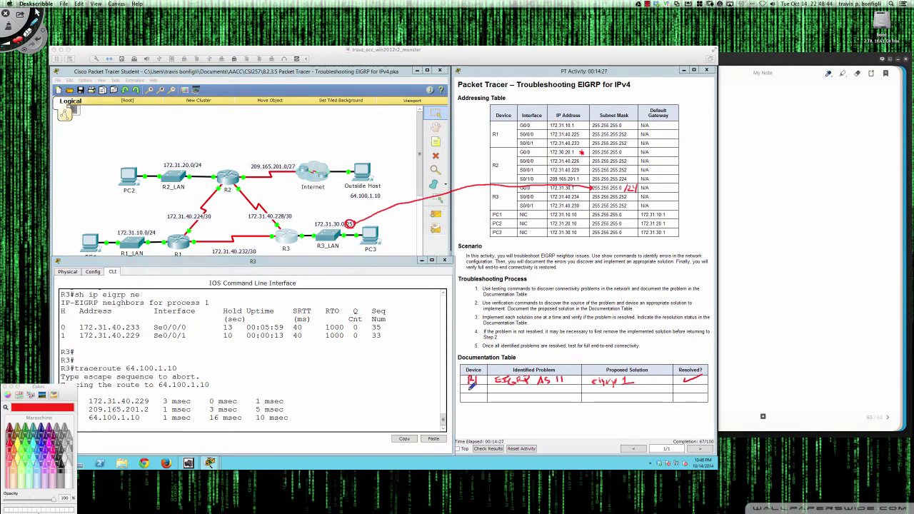
{"action": "key", "text": "super"}
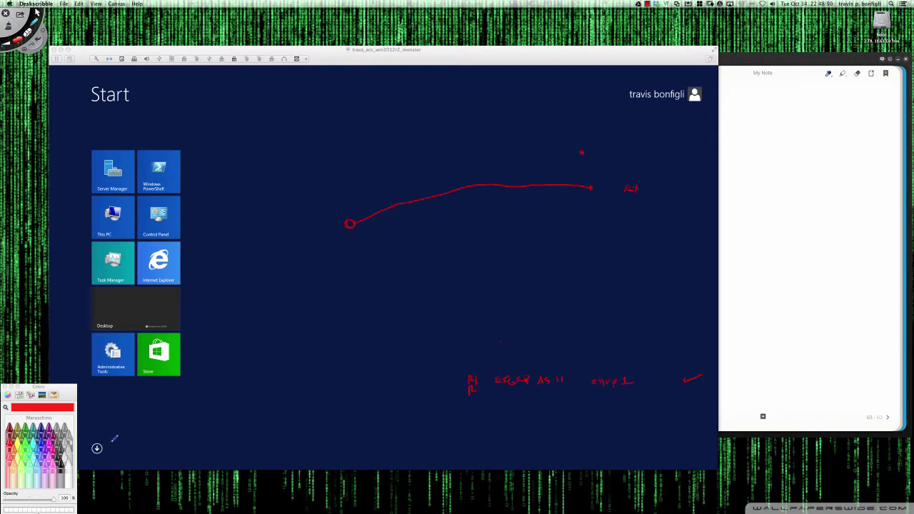
{"action": "key", "text": "Escape"}
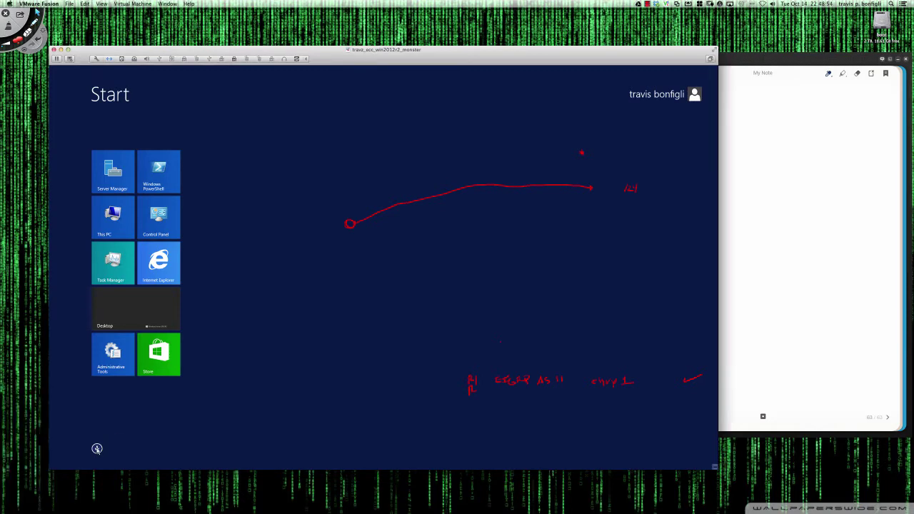
{"action": "left_click", "coordinate": [97, 448]}
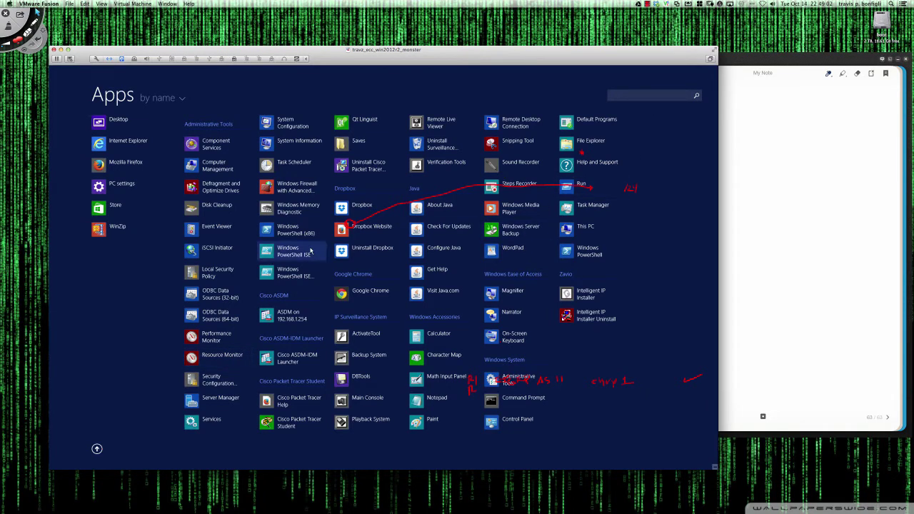
{"action": "left_click", "coordinate": [269, 423]}
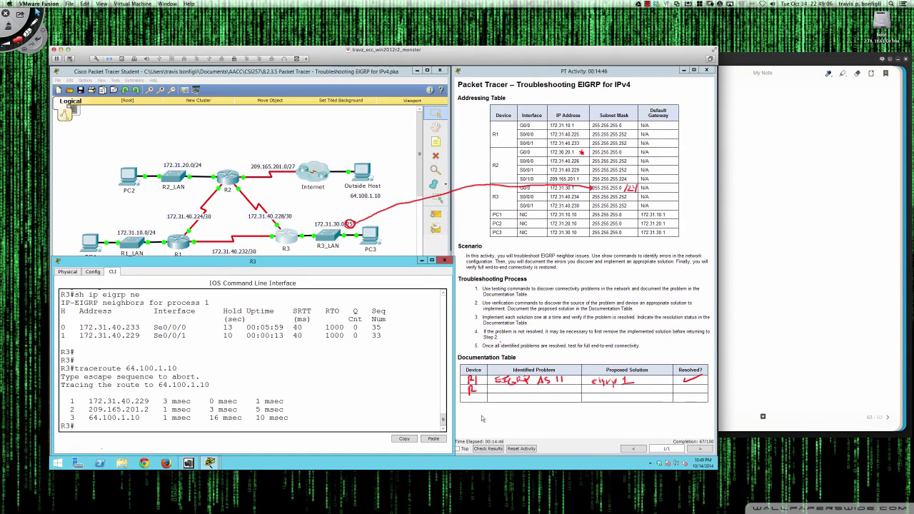
- Close R3's window and handwrite the Documentation Table's second row: device R2, problem "Network Missing", solution "Add", and a resolved check mark
{"action": "left_click", "coordinate": [444, 260]}
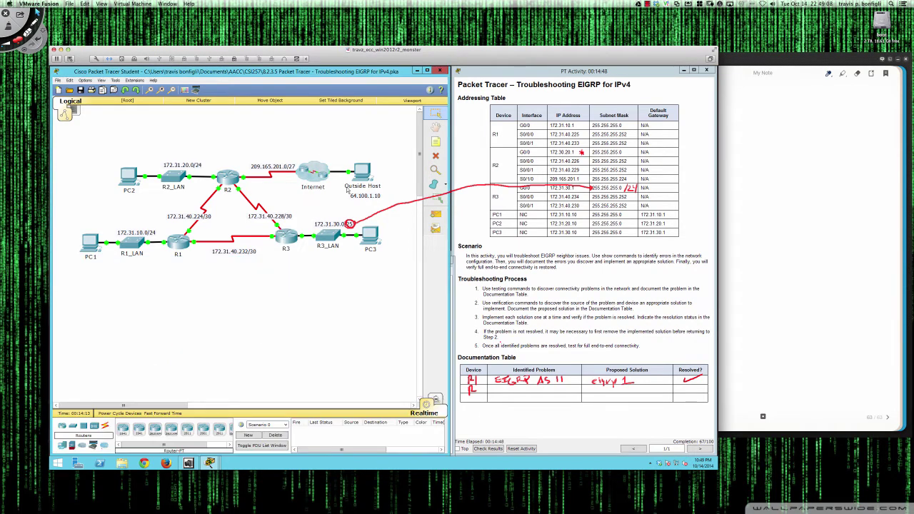
{"action": "left_click", "coordinate": [483, 403]}
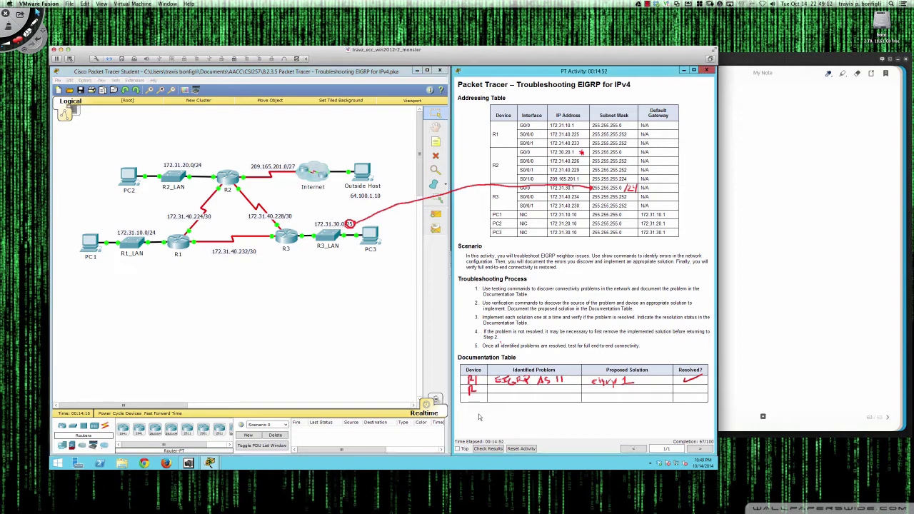
{"action": "key", "text": "ctrl+alt+s"}
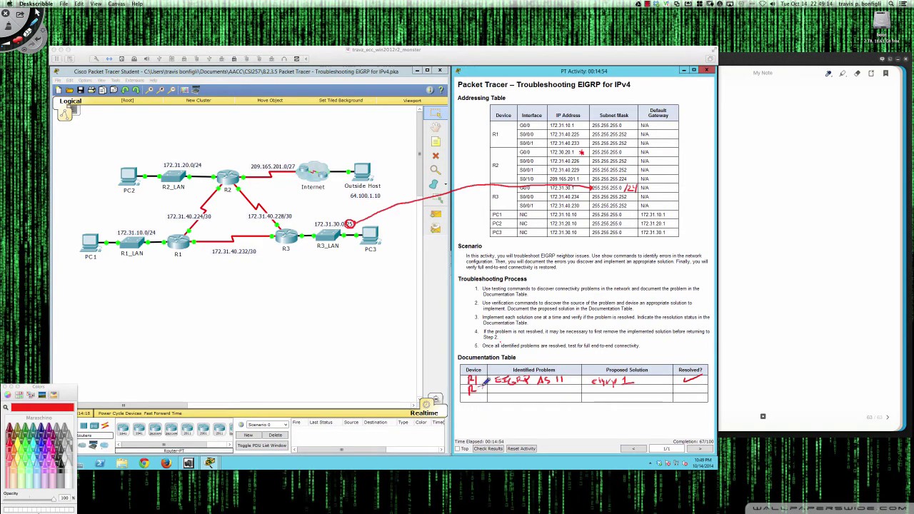
{"action": "left_click_drag", "start_coordinate": [476, 385], "coordinate": [482, 391]}
{"action": "left_click_drag", "start_coordinate": [494, 387], "coordinate": [620, 389]}
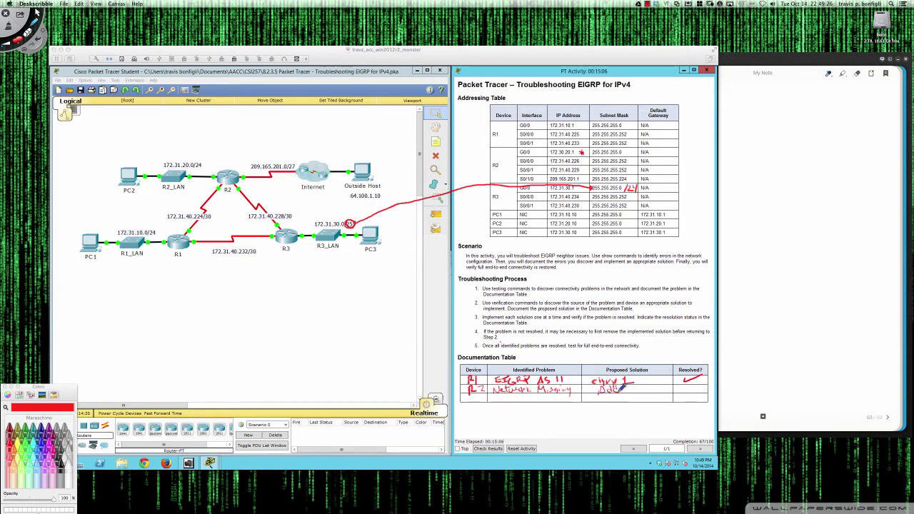
{"action": "left_click_drag", "start_coordinate": [684, 384], "coordinate": [702, 378]}
{"action": "key", "text": "Escape"}
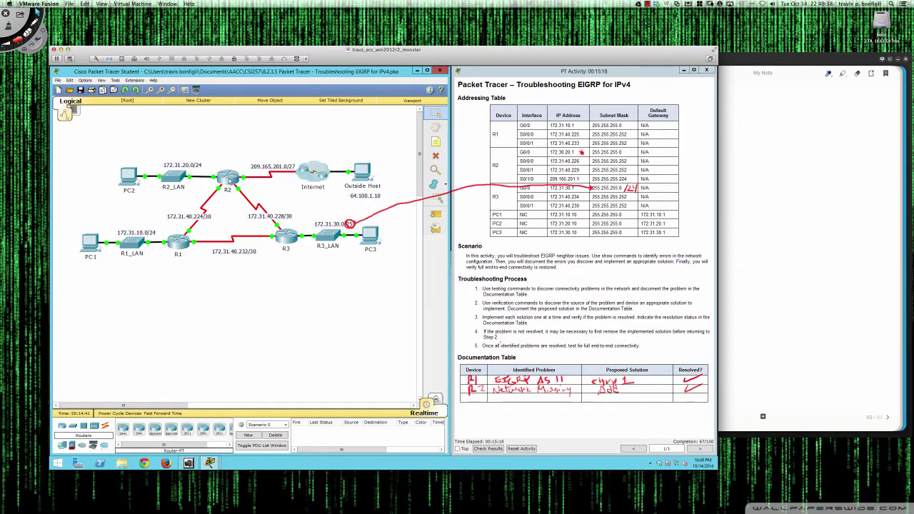
- Reopen R3's command line and abort the stray name lookup to get back to a clean prompt
{"action": "left_click", "coordinate": [288, 238]}
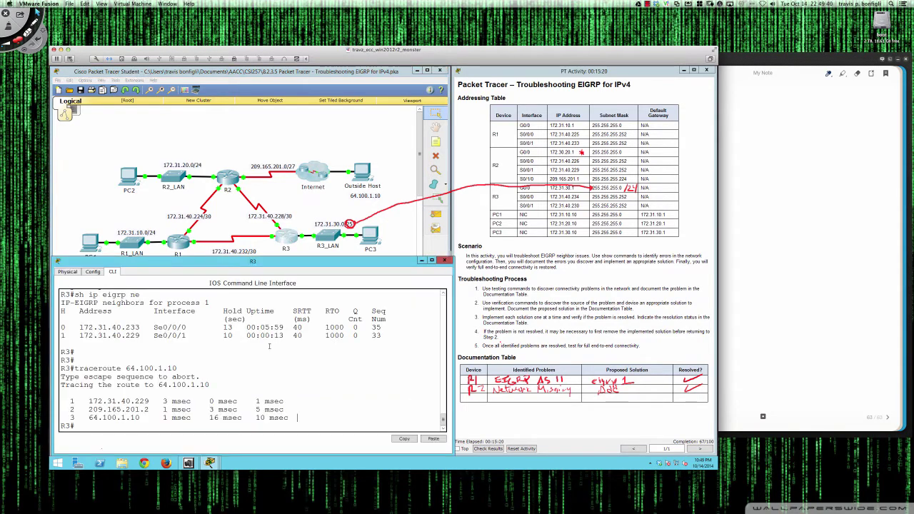
{"action": "type", "text": "j"}
{"action": "key", "text": "Return"}
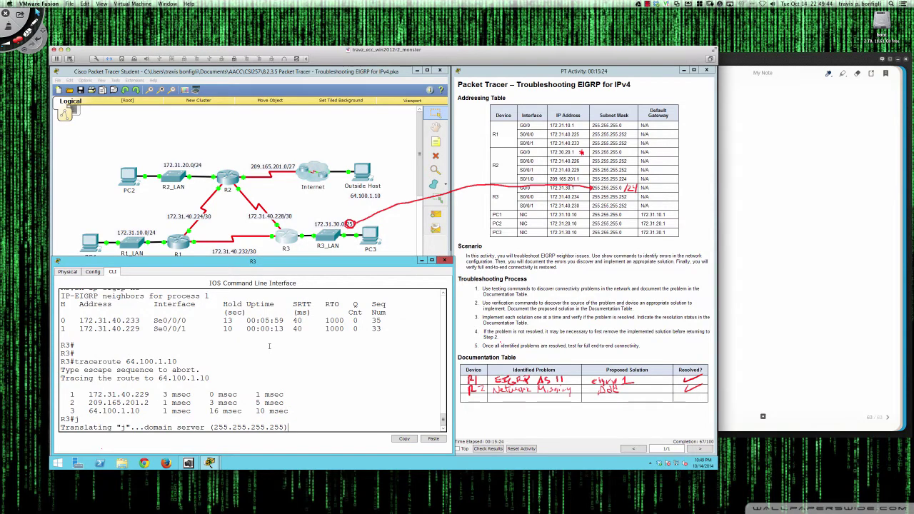
{"action": "key", "text": "ctrl+shift+6"}
{"action": "key", "text": "Return"}
{"action": "key", "text": "Return"}
{"action": "key", "text": "Return"}
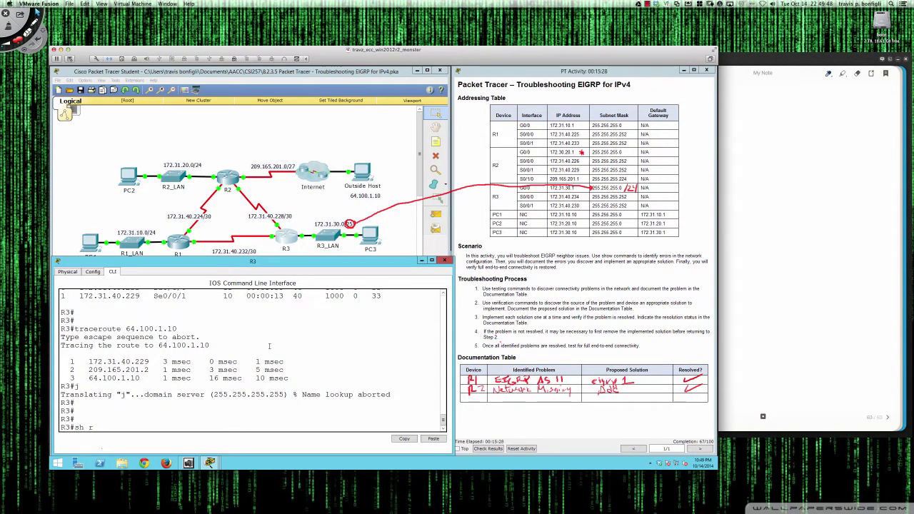
- Quit R3's running-configuration listing early and display its IP routing table instead
{"action": "type", "text": "sh run"}
{"action": "key", "text": "Return"}
{"action": "type", "text": "qsh ip route"}
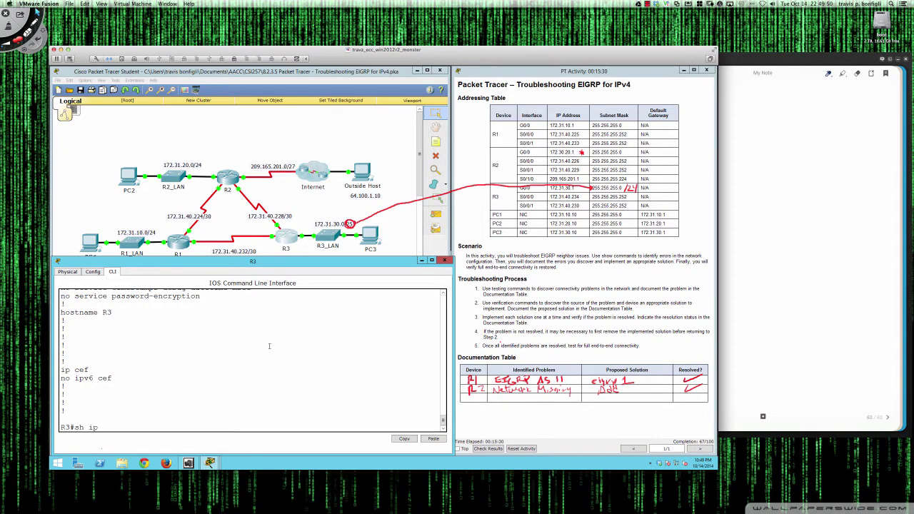
{"action": "key", "text": "Return"}
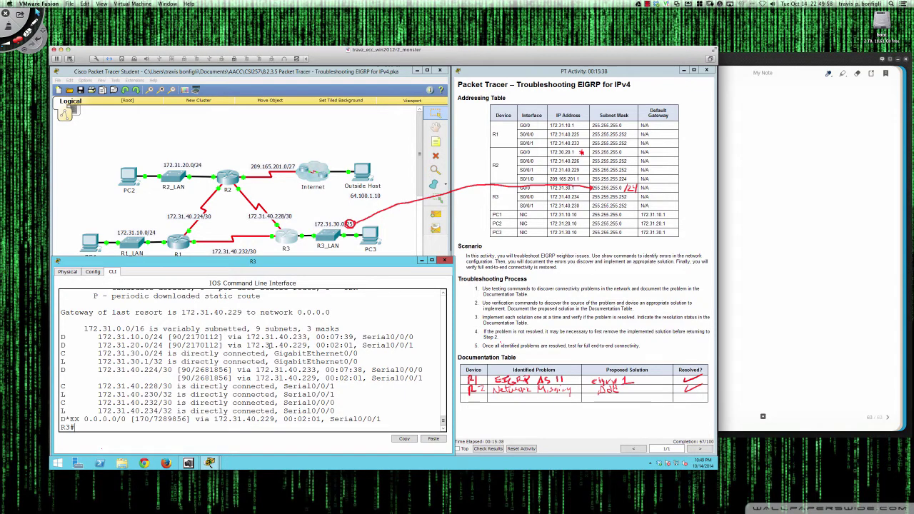
- Display R3's EIGRP neighbors and its EIGRP topology table
{"action": "type", "text": "sh ip eigrp ne"}
{"action": "key", "text": "Tab"}
{"action": "key", "text": "Return"}
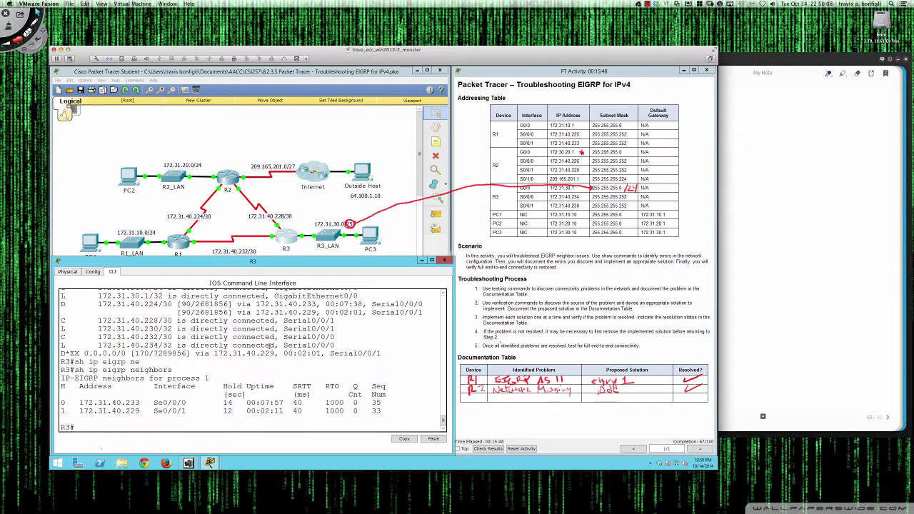
{"action": "type", "text": "sh ip eigrp top"}
{"action": "key", "text": "Return"}
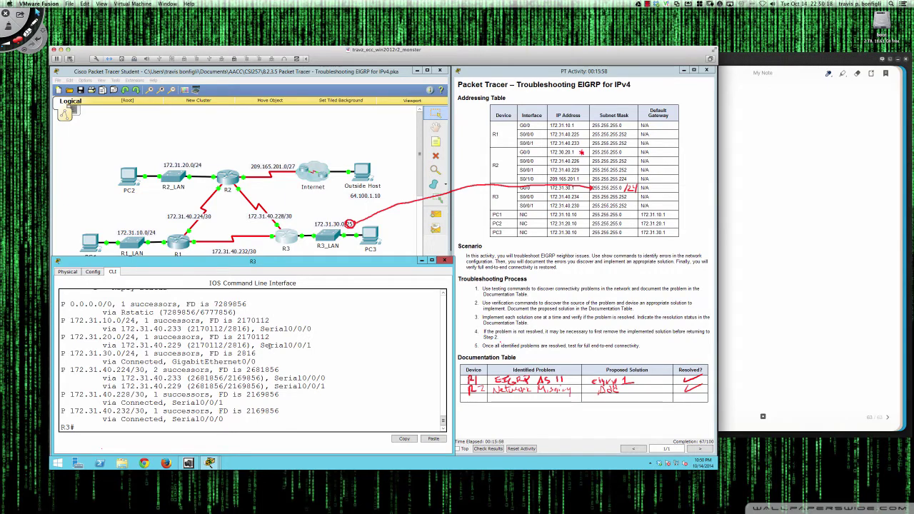
- Page through R3's running configuration to the router eigrp 1 section and highlight its auto-summary line
{"action": "key", "text": "Return"}
{"action": "key", "text": "Return"}
{"action": "key", "text": "Return"}
{"action": "type", "text": "sh ru"}
{"action": "key", "text": "Return"}
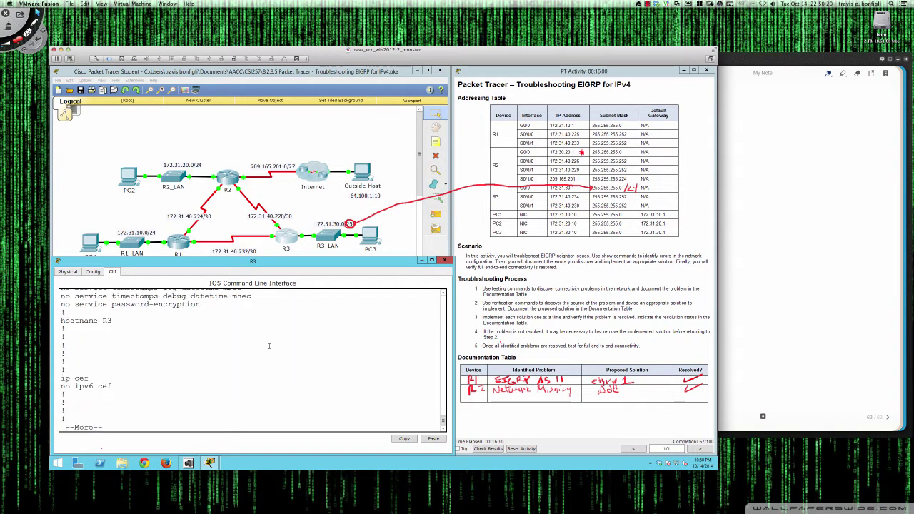
{"action": "key", "text": "space"}
{"action": "key", "text": "space"}
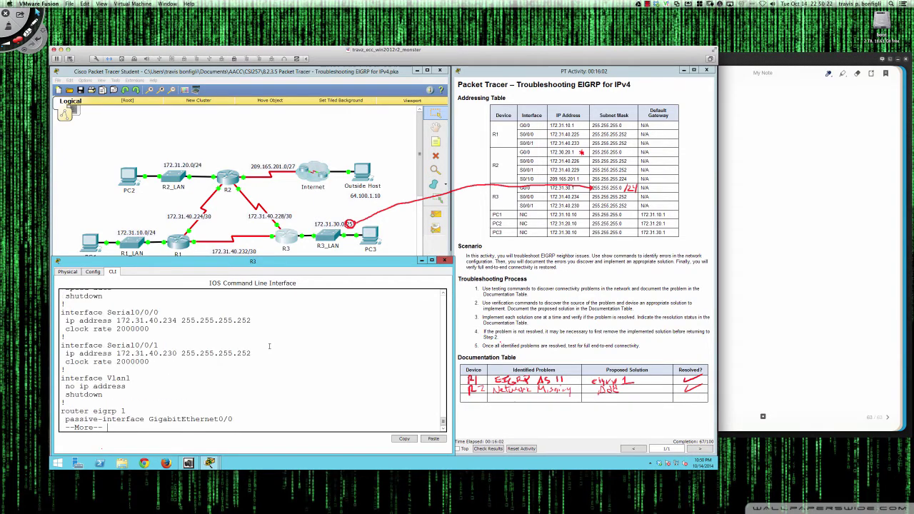
{"action": "key", "text": "Return"}
{"action": "key", "text": "Return"}
{"action": "key", "text": "Return"}
{"action": "key", "text": "Return"}
{"action": "key", "text": "Return"}
{"action": "key", "text": "Return"}
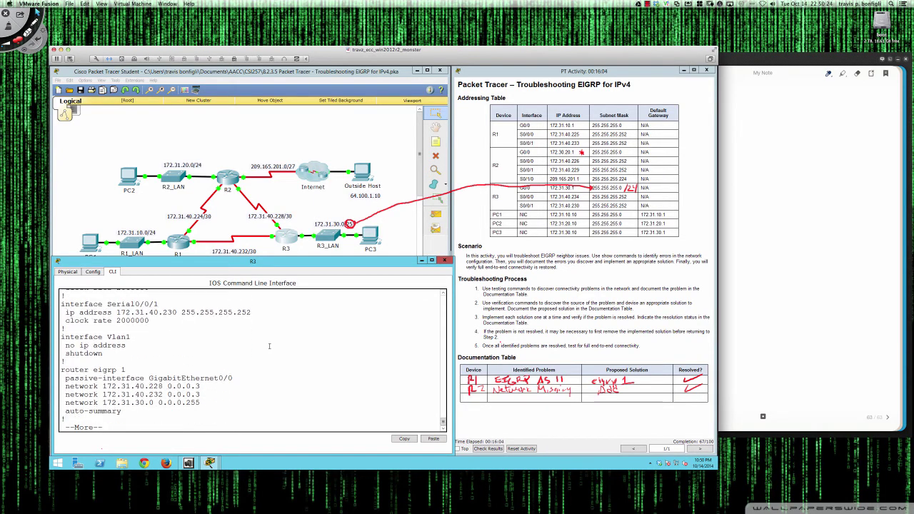
{"action": "key", "text": "Return"}
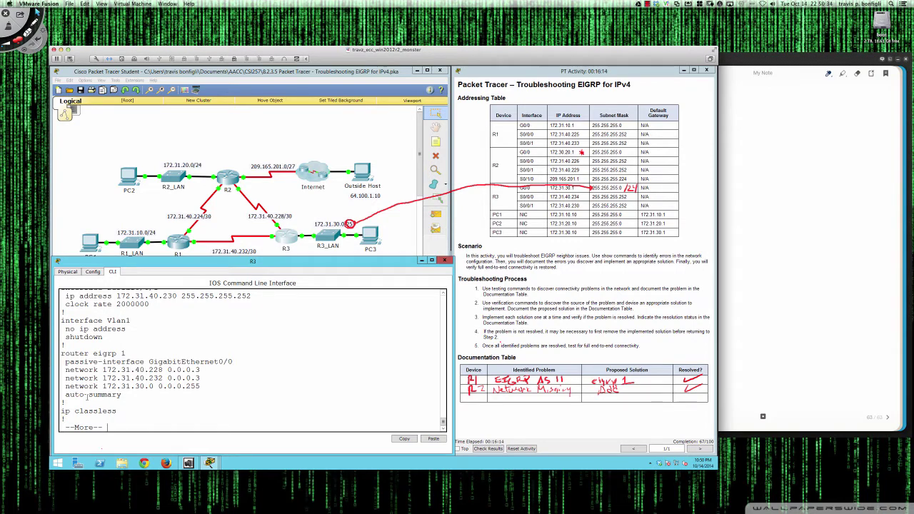
{"action": "left_click_drag", "start_coordinate": [64, 395], "coordinate": [124, 395]}
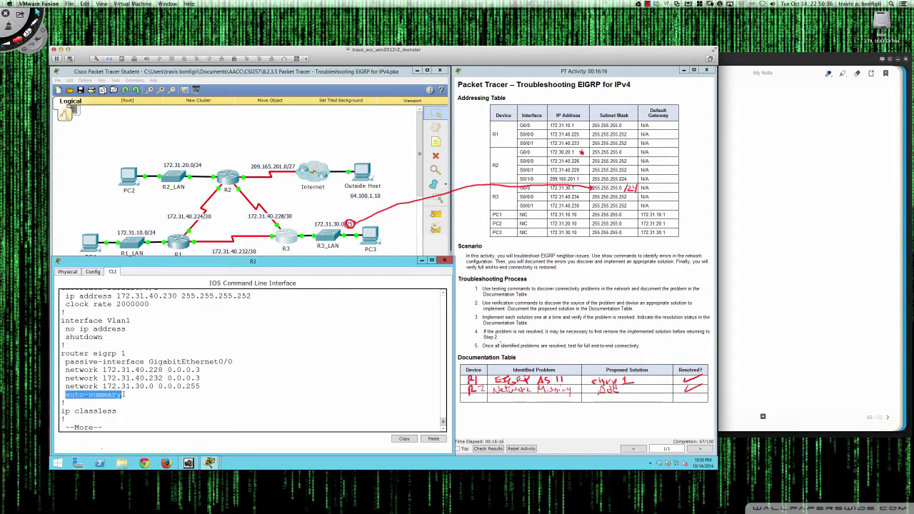
- Open R1's command line and review the router eigrp 1 section of its running configuration for comparison
{"action": "left_click", "coordinate": [179, 239]}
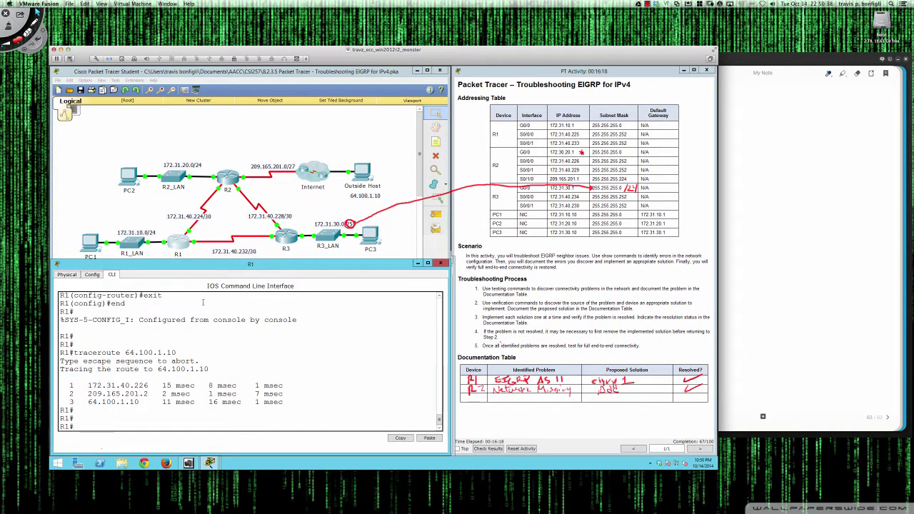
{"action": "type", "text": "sh run"}
{"action": "key", "text": "Return"}
{"action": "key", "text": "space"}
{"action": "key", "text": "space"}
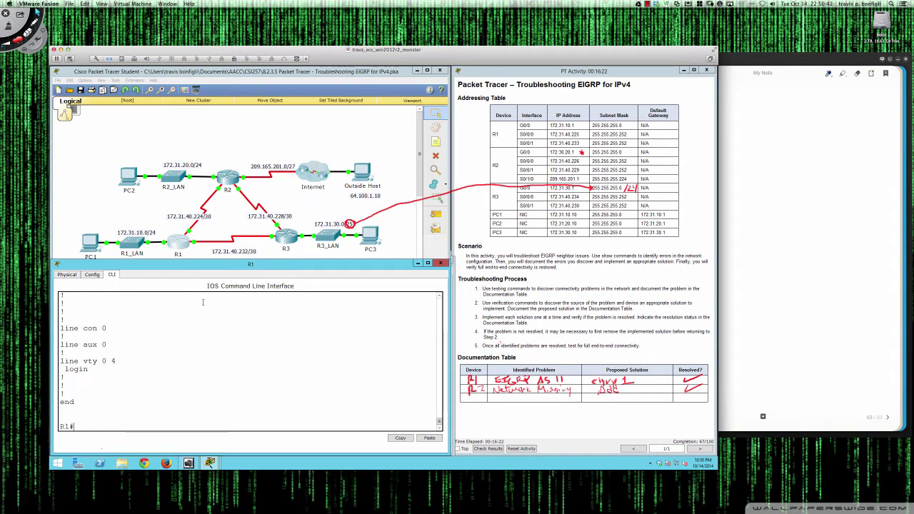
{"action": "scroll", "coordinate": [203, 302], "scroll_direction": "up", "scroll_amount": 5}
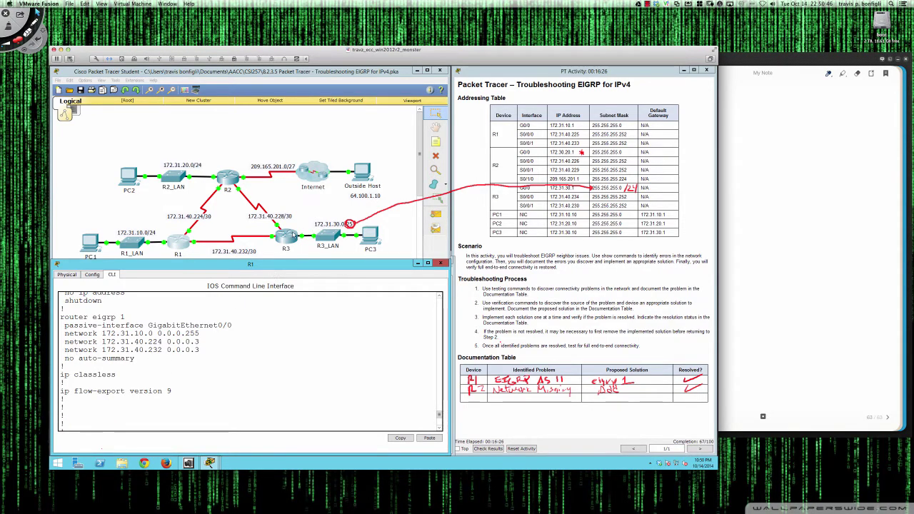
- Return to R3, leave the configuration listing and disable auto-summary for EIGRP 1 in router configuration mode
{"action": "left_click", "coordinate": [291, 236]}
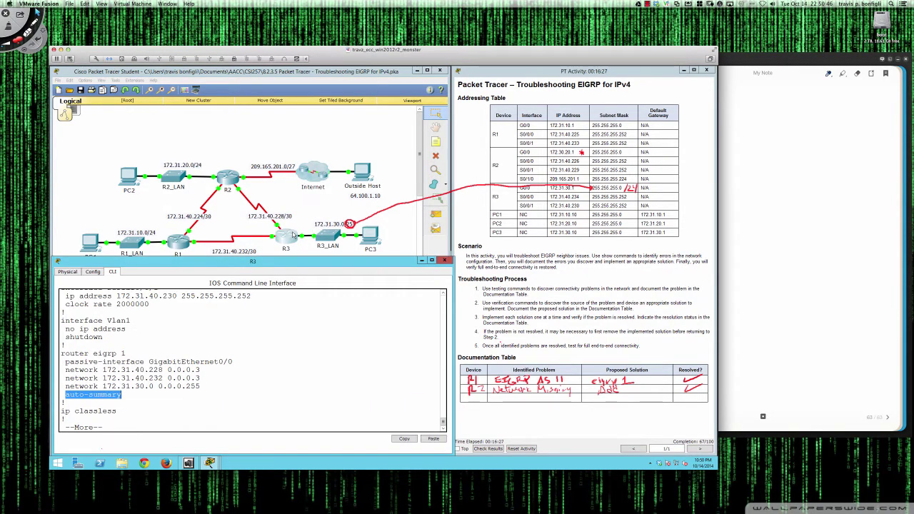
{"action": "left_click", "coordinate": [203, 386]}
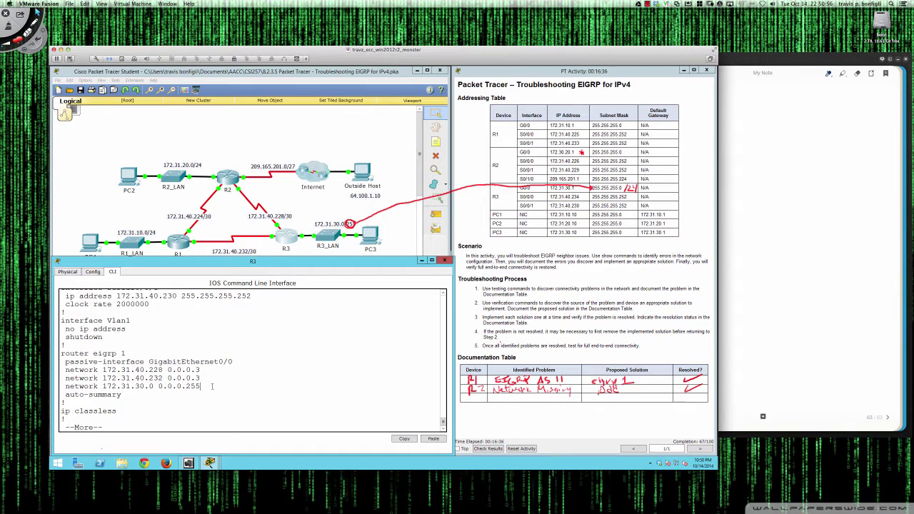
{"action": "key", "text": "space"}
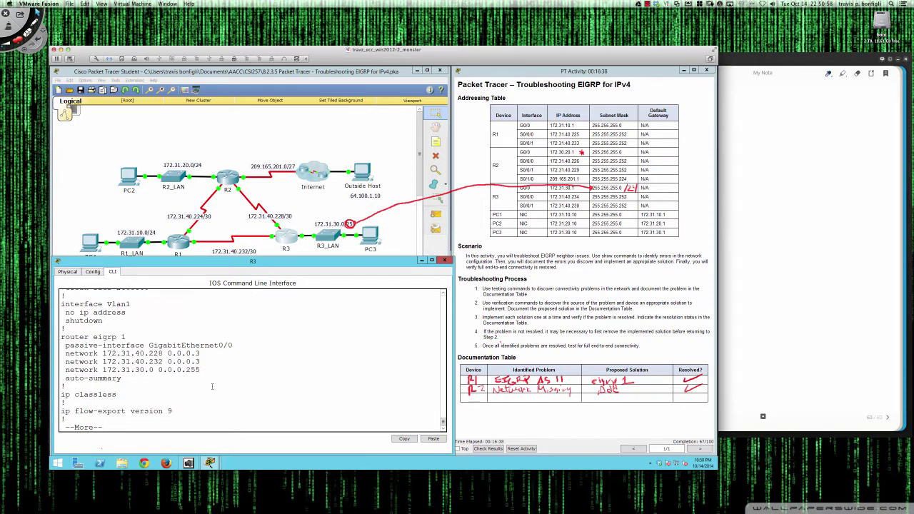
{"action": "type", "text": "conf t"}
{"action": "key", "text": "Return"}
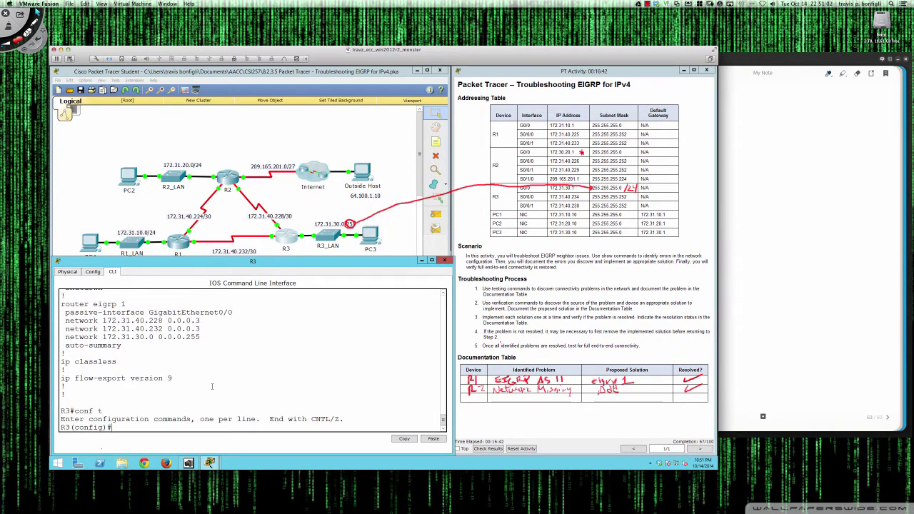
{"action": "type", "text": "router eigrp 1"}
{"action": "key", "text": "Return"}
{"action": "type", "text": "no au"}
{"action": "key", "text": "Tab"}
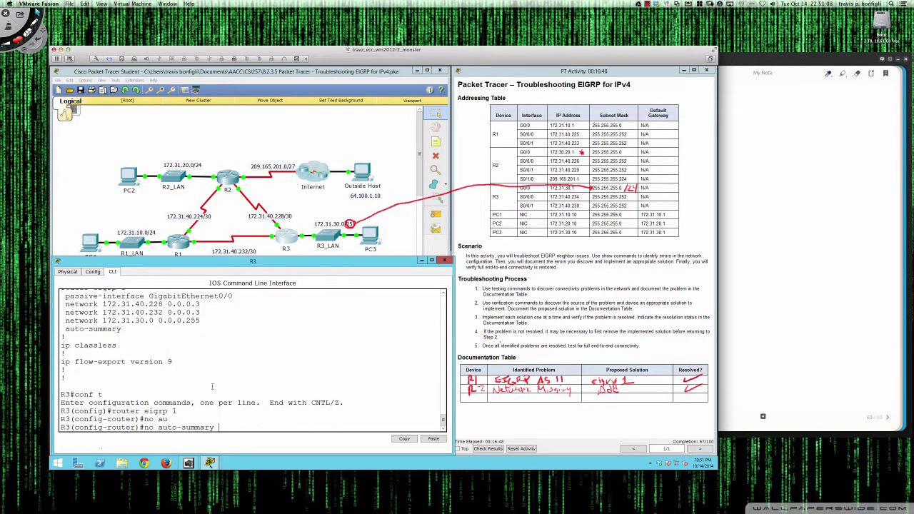
{"action": "key", "text": "Return"}
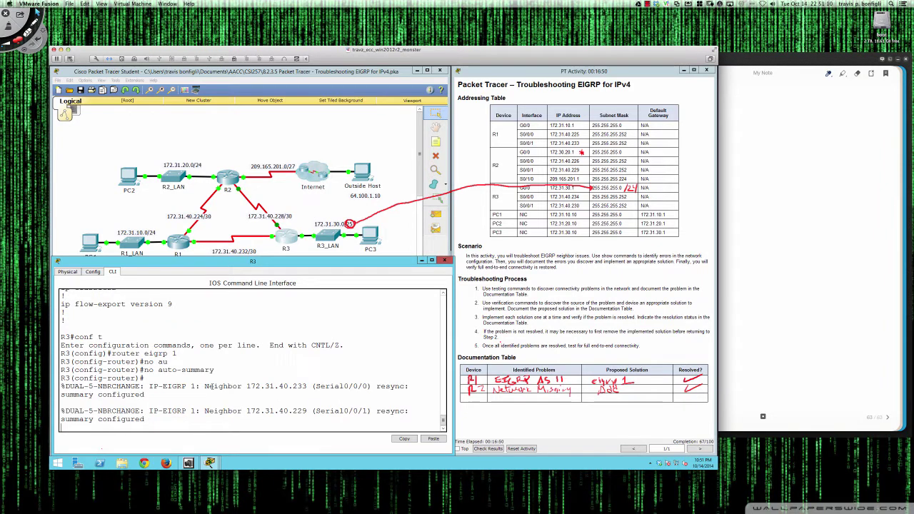
- Handwrite a third Documentation Table row for R3 with problem "auto summary", solution "no auto summary" and a resolved check mark
{"action": "key", "text": "Return"}
{"action": "key", "text": "Return"}
{"action": "key", "text": "Return"}
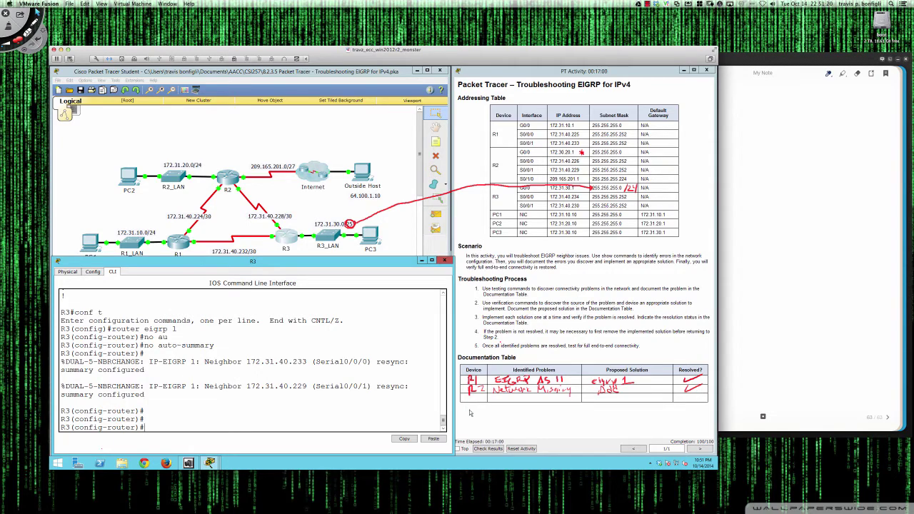
{"action": "key", "text": "ctrl+alt+d"}
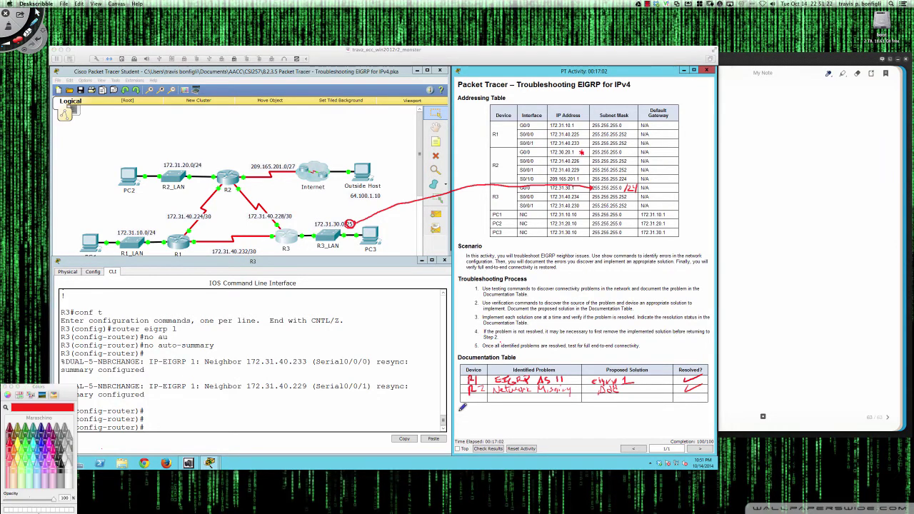
{"action": "mouse_move", "coordinate": [464, 405]}
{"action": "left_mouse_down"}
{"action": "mouse_move", "coordinate": [483, 392]}
{"action": "mouse_move", "coordinate": [578, 392]}
{"action": "mouse_move", "coordinate": [576, 411]}
{"action": "mouse_move", "coordinate": [611, 395]}
{"action": "mouse_move", "coordinate": [673, 393]}
{"action": "mouse_move", "coordinate": [680, 402]}
{"action": "mouse_move", "coordinate": [704, 390]}
{"action": "left_mouse_up"}
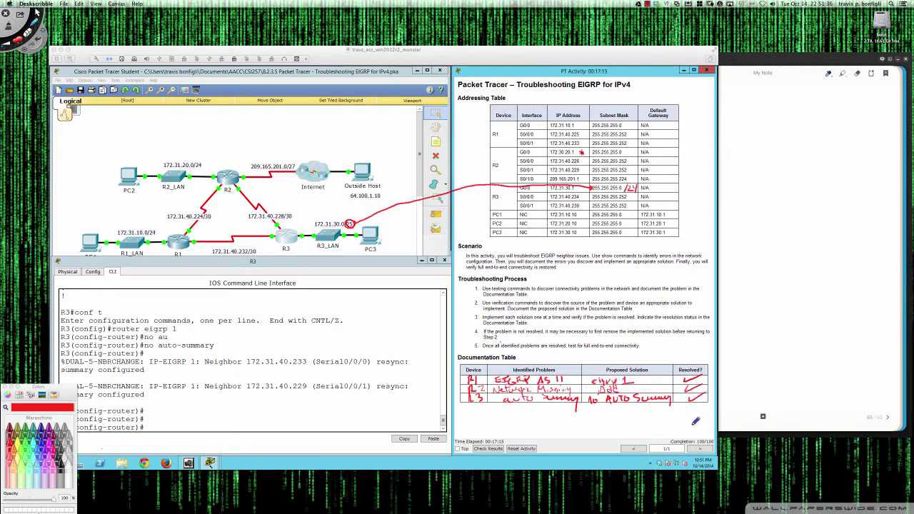
- Circle the activity's completion score and handwrite the corrections 31 beside R2's G0/0 address and /24 beside the R3_LAN prefix
{"action": "mouse_move", "coordinate": [706, 428]}
{"action": "left_mouse_down"}
{"action": "mouse_move", "coordinate": [691, 444]}
{"action": "mouse_move", "coordinate": [710, 427]}
{"action": "left_mouse_up"}
{"action": "left_click_drag", "start_coordinate": [561, 150], "coordinate": [566, 145]}
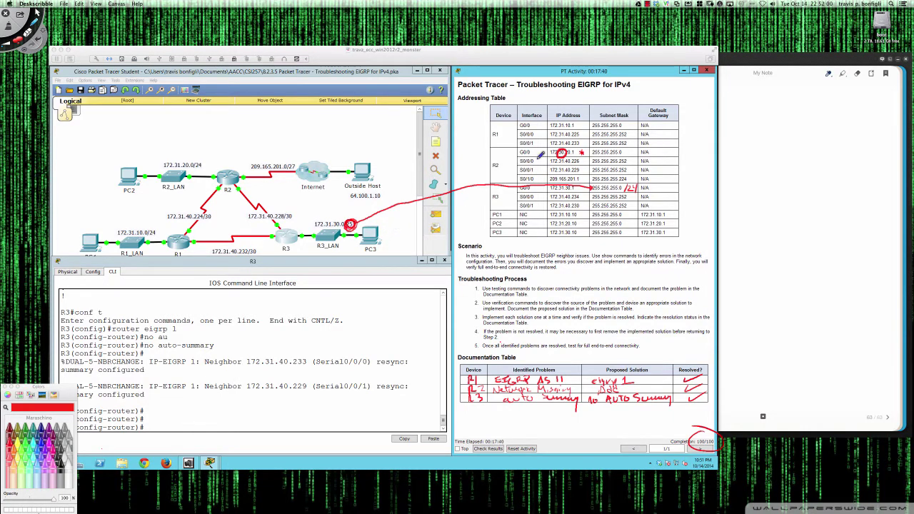
{"action": "left_click_drag", "start_coordinate": [568, 145], "coordinate": [581, 136]}
{"action": "left_click_drag", "start_coordinate": [361, 214], "coordinate": [371, 211]}
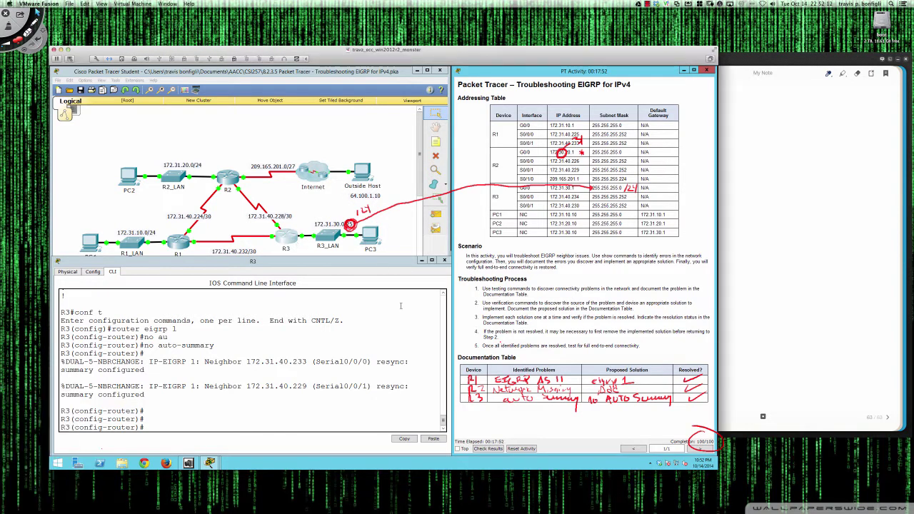
- Check PC3's subnet mask in its IP configuration, highlighting the value, and close the PC3 window
{"action": "left_click", "coordinate": [359, 233]}
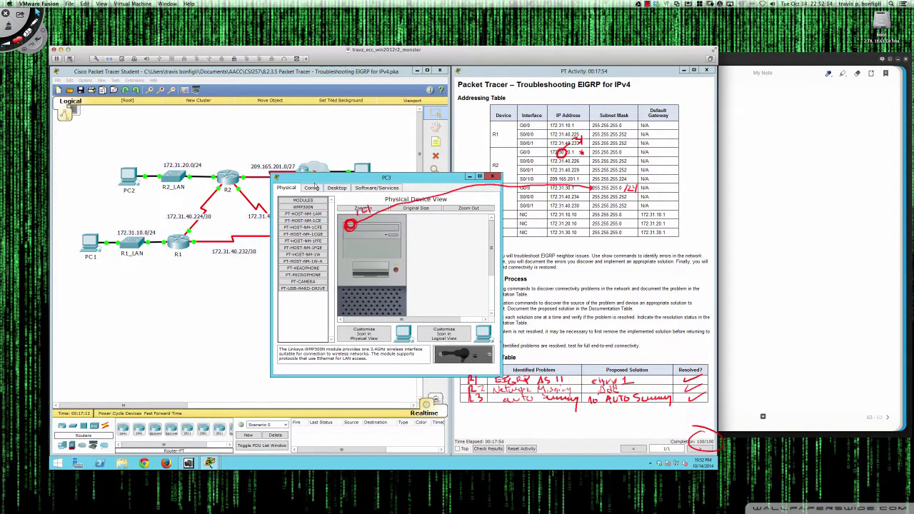
{"action": "left_click", "coordinate": [335, 188]}
{"action": "left_click", "coordinate": [312, 211]}
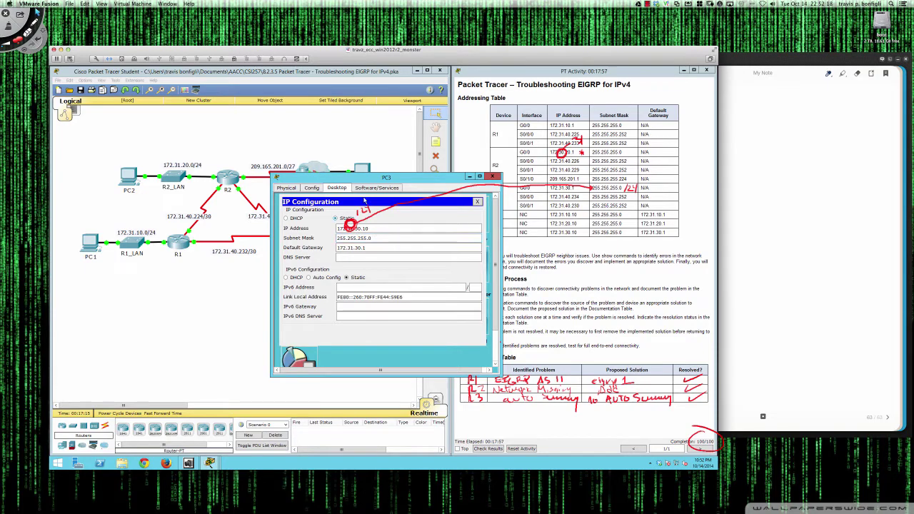
{"action": "left_click_drag", "start_coordinate": [358, 181], "coordinate": [264, 219]}
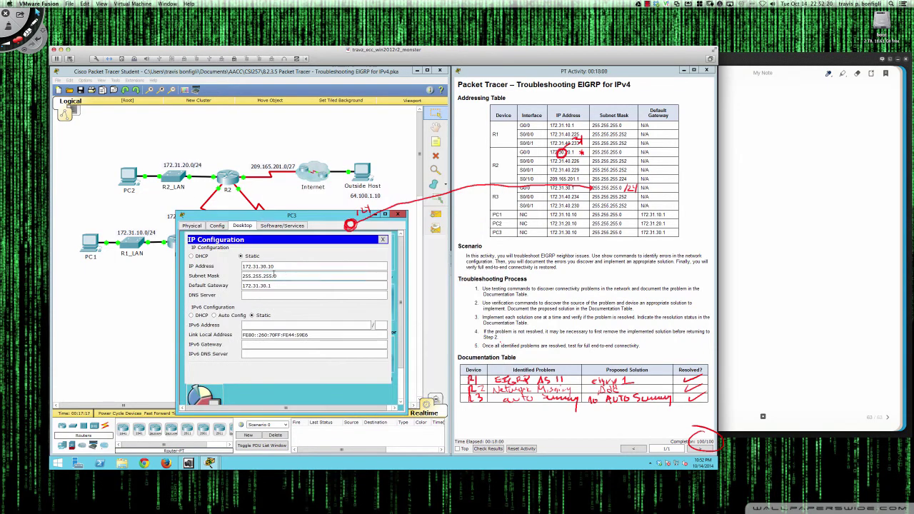
{"action": "left_click_drag", "start_coordinate": [278, 275], "coordinate": [230, 276]}
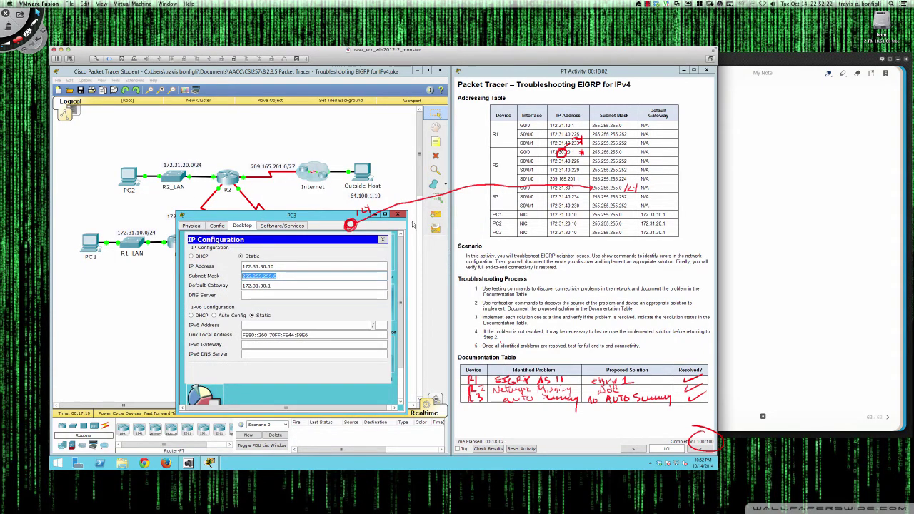
{"action": "left_click", "coordinate": [399, 214]}
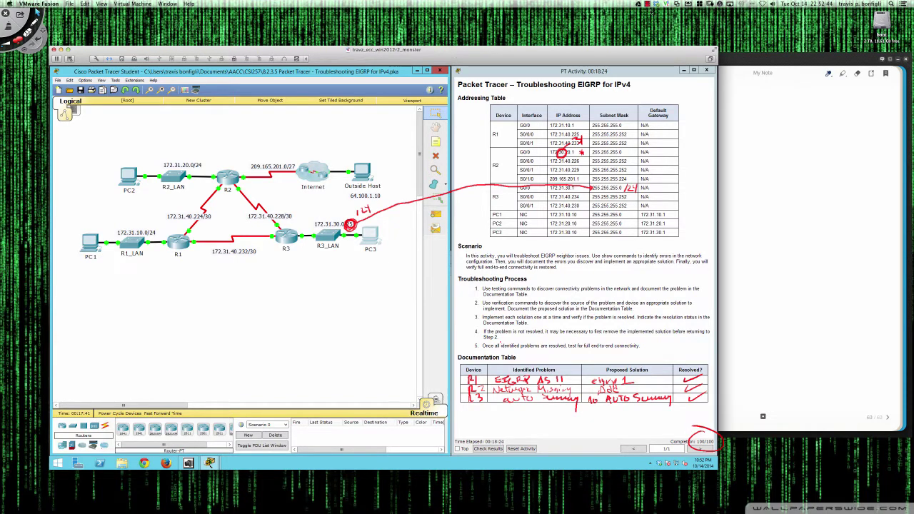
{"action": "left_click", "coordinate": [648, 5]}
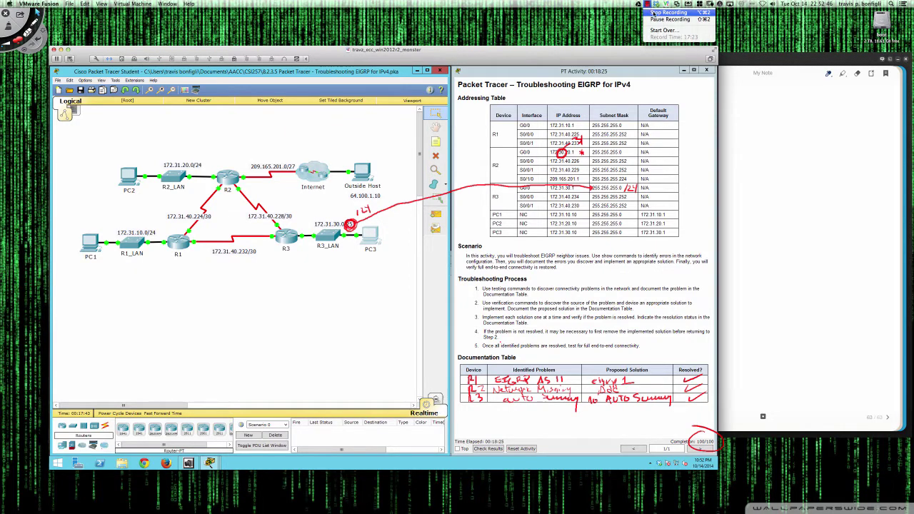